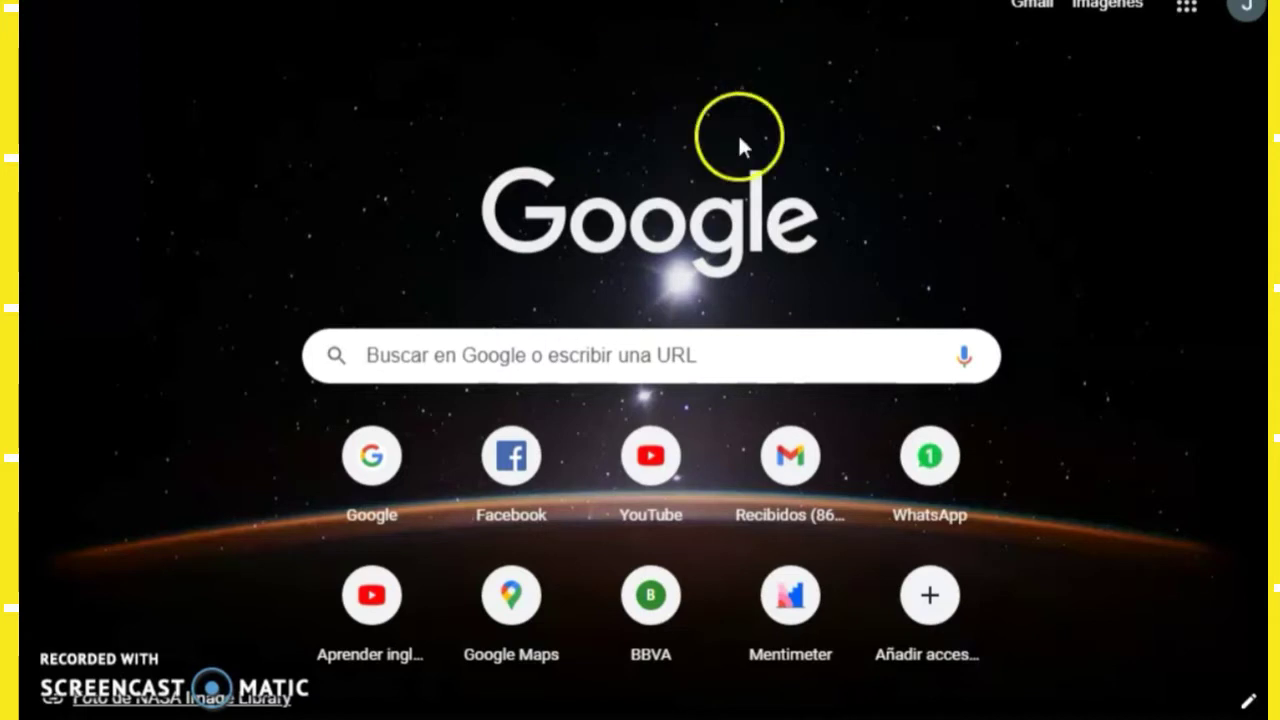
Step: Enter hipdf.com in the new tab page's search box and load the HiPDF homepage
{"action": "left_click", "coordinate": [825, 349]}
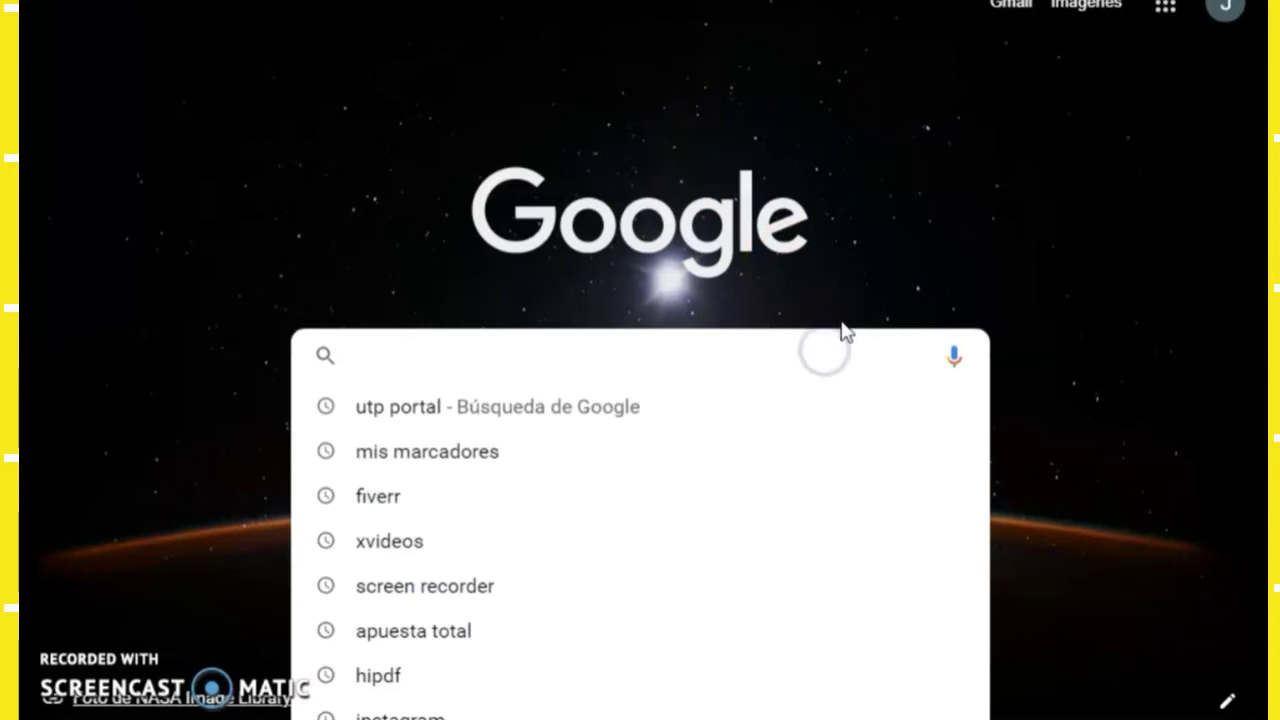
{"action": "type", "text": "hipdf"}
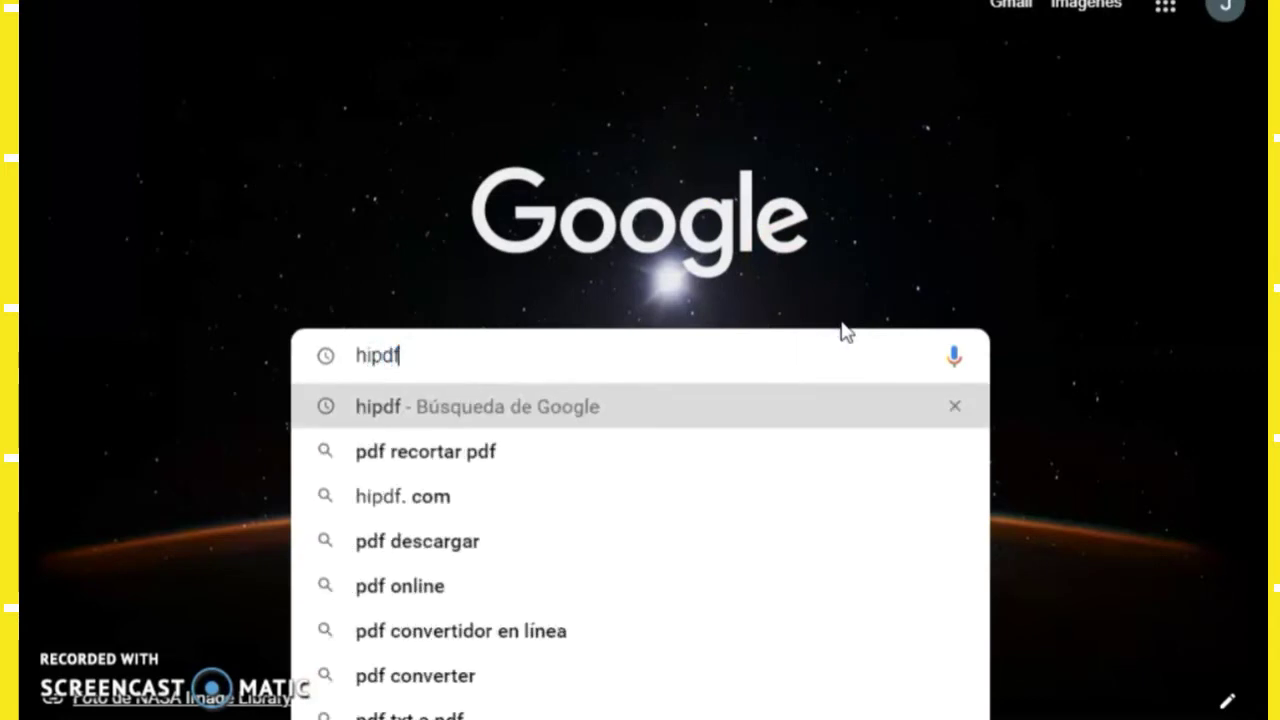
{"action": "type", "text": ".com"}
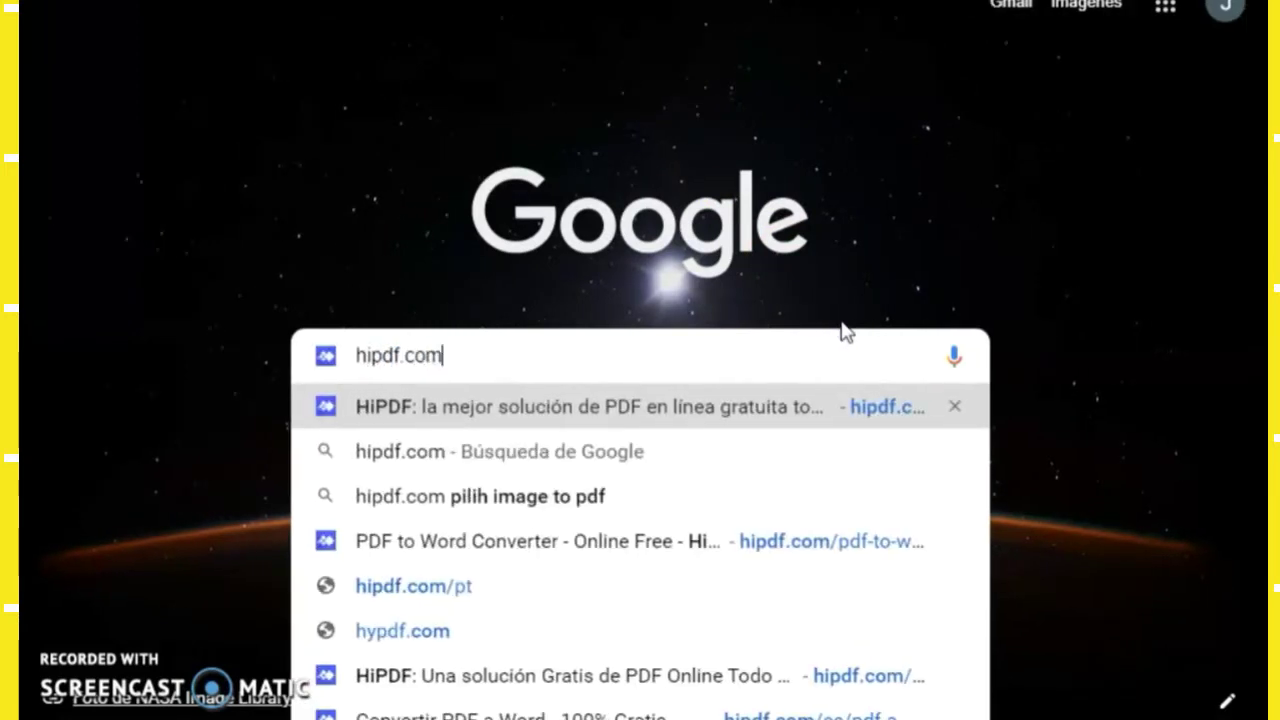
{"action": "key", "text": "Return"}
{"action": "left_click", "coordinate": [856, 332]}
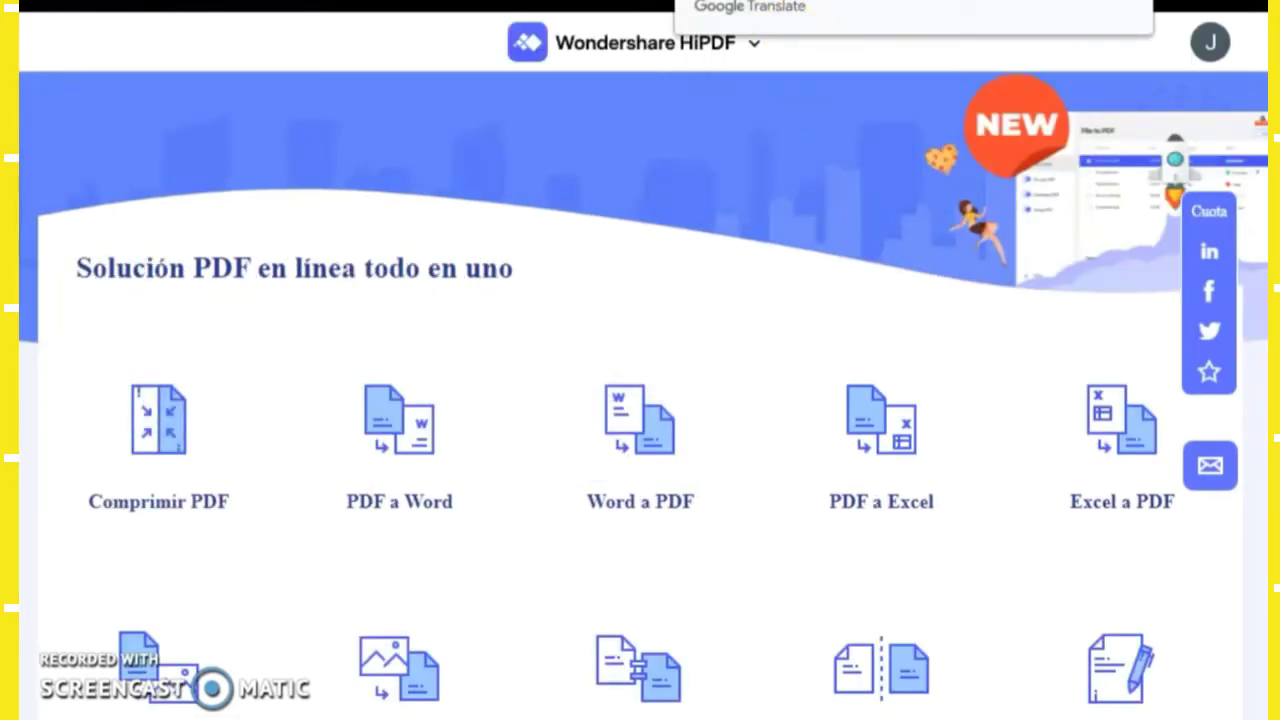
{"action": "scroll", "coordinate": [670, 190], "scroll_direction": "down", "scroll_amount": 3}
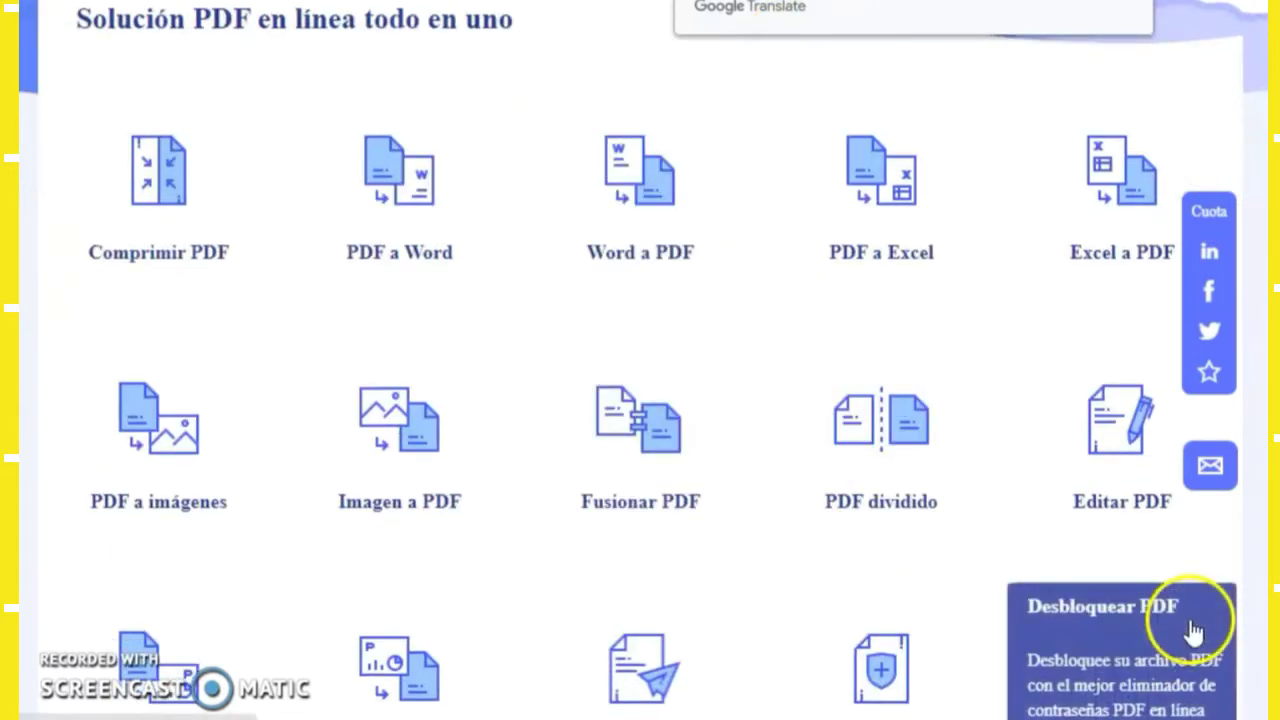
{"action": "scroll", "coordinate": [1240, 402], "scroll_direction": "up", "scroll_amount": 3}
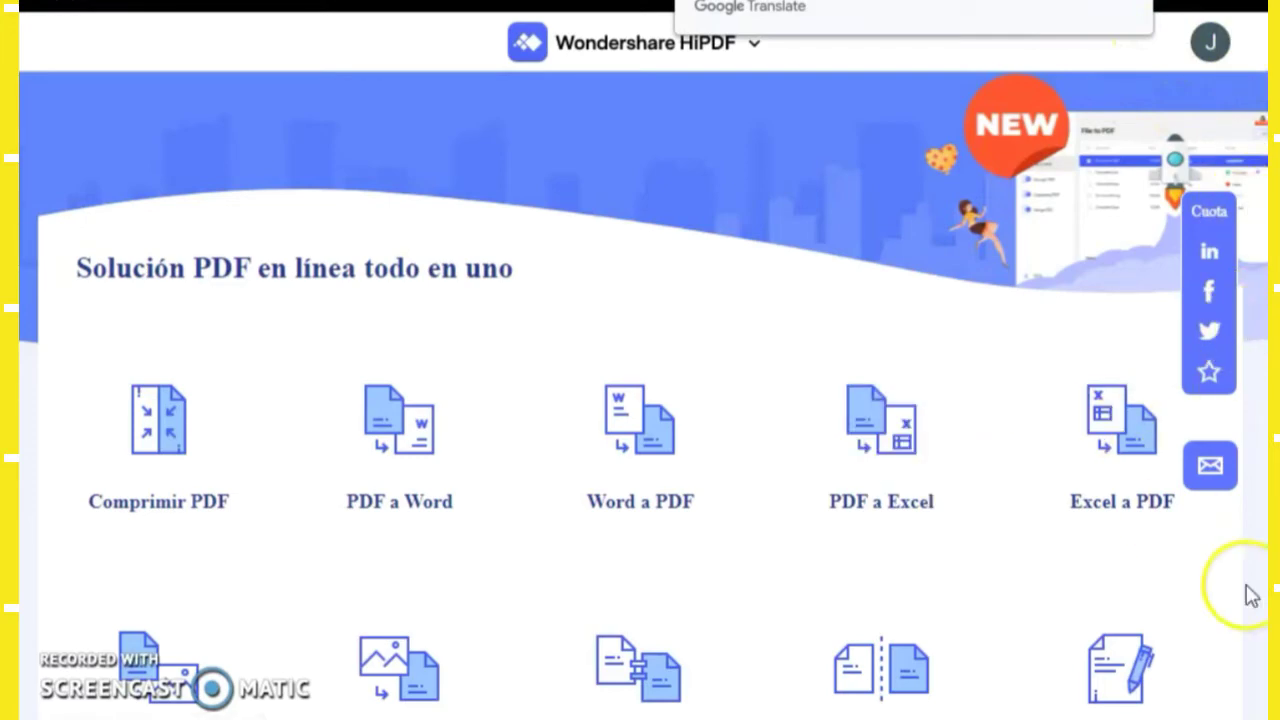
{"action": "scroll", "coordinate": [1243, 592], "scroll_direction": "down", "scroll_amount": 1}
{"action": "scroll", "coordinate": [1240, 592], "scroll_direction": "down", "scroll_amount": 3}
{"action": "scroll", "coordinate": [1240, 592], "scroll_direction": "down", "scroll_amount": 3}
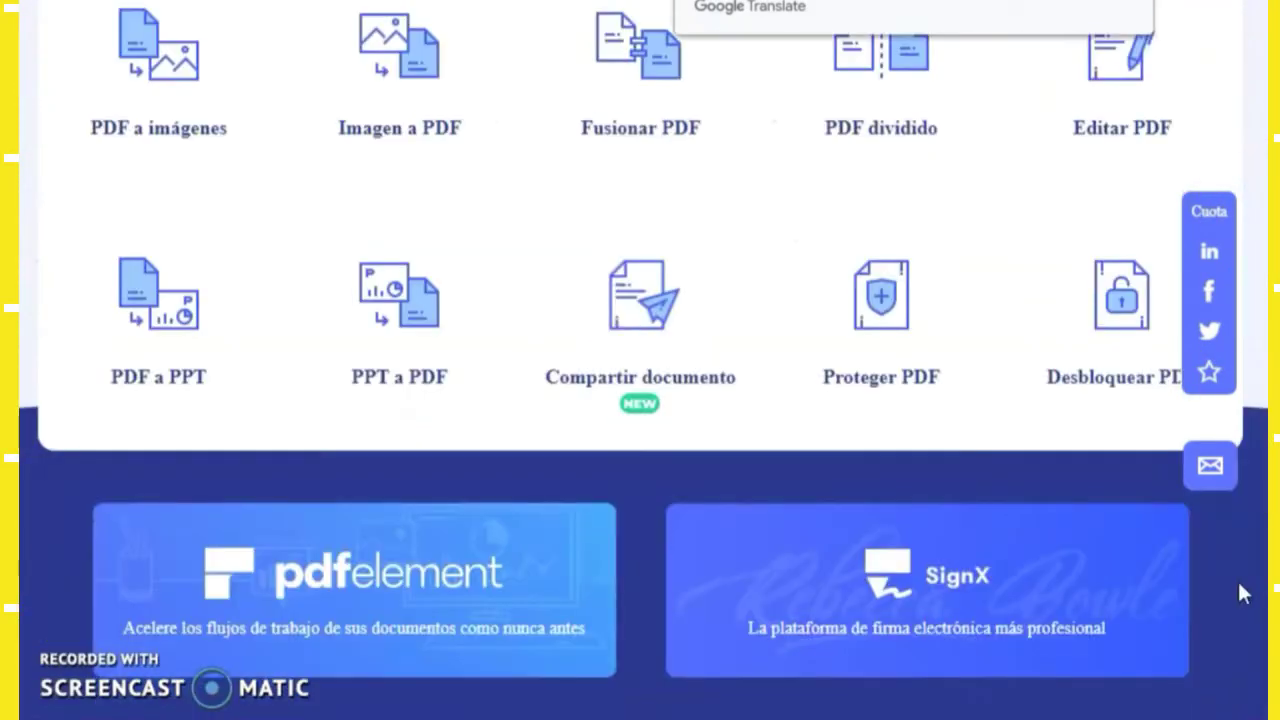
{"action": "scroll", "coordinate": [1240, 592], "scroll_direction": "up", "scroll_amount": 5}
{"action": "scroll", "coordinate": [1243, 594], "scroll_direction": "up", "scroll_amount": 2}
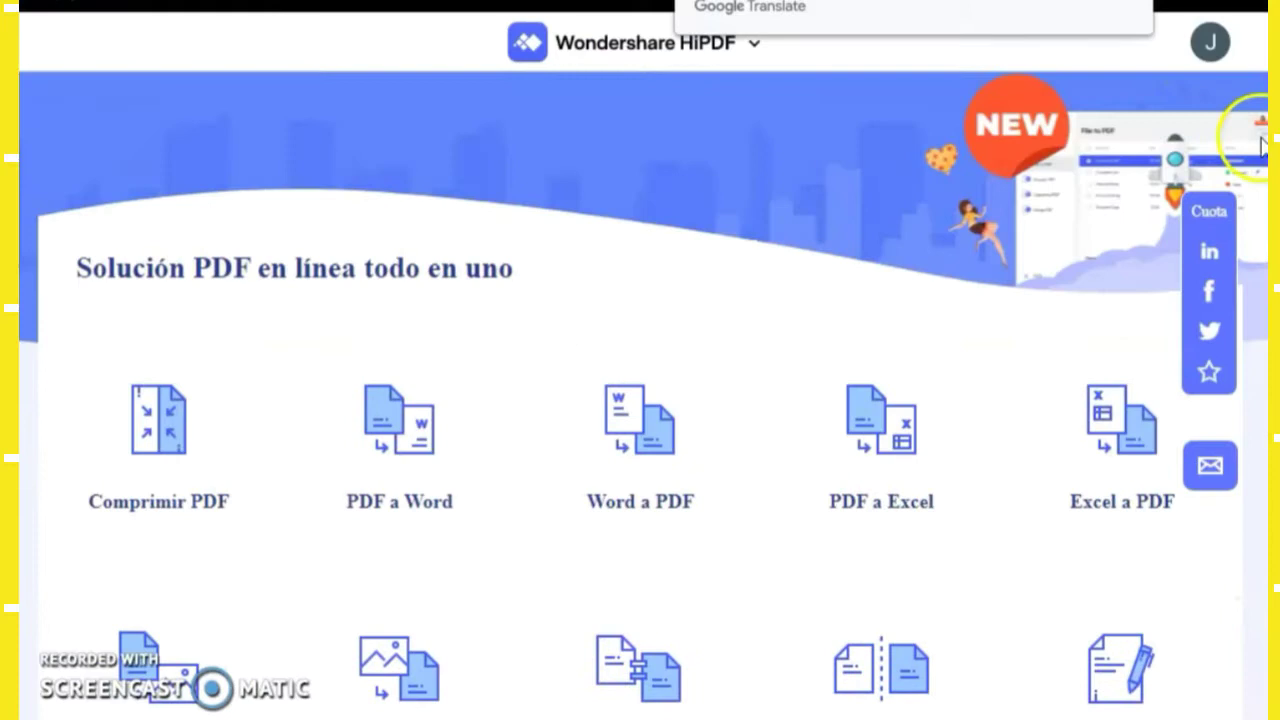
{"action": "left_click", "coordinate": [1212, 40]}
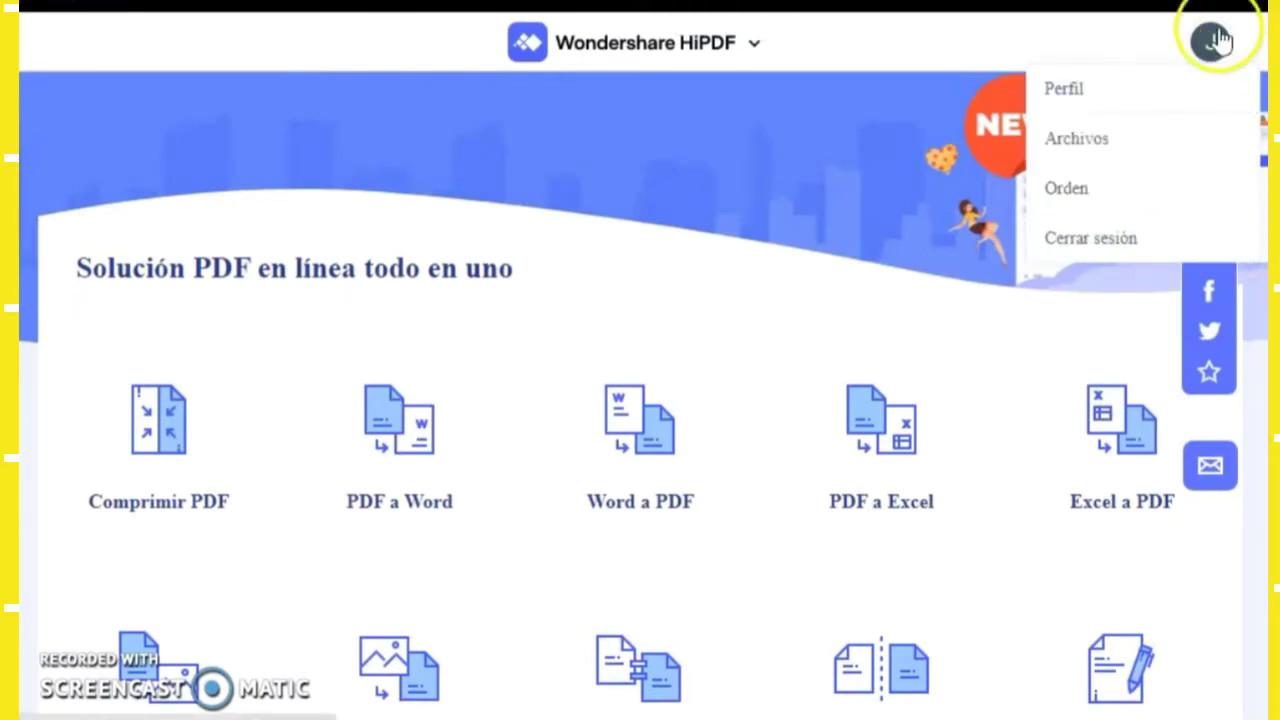
{"action": "scroll", "coordinate": [800, 290], "scroll_direction": "down", "scroll_amount": 5}
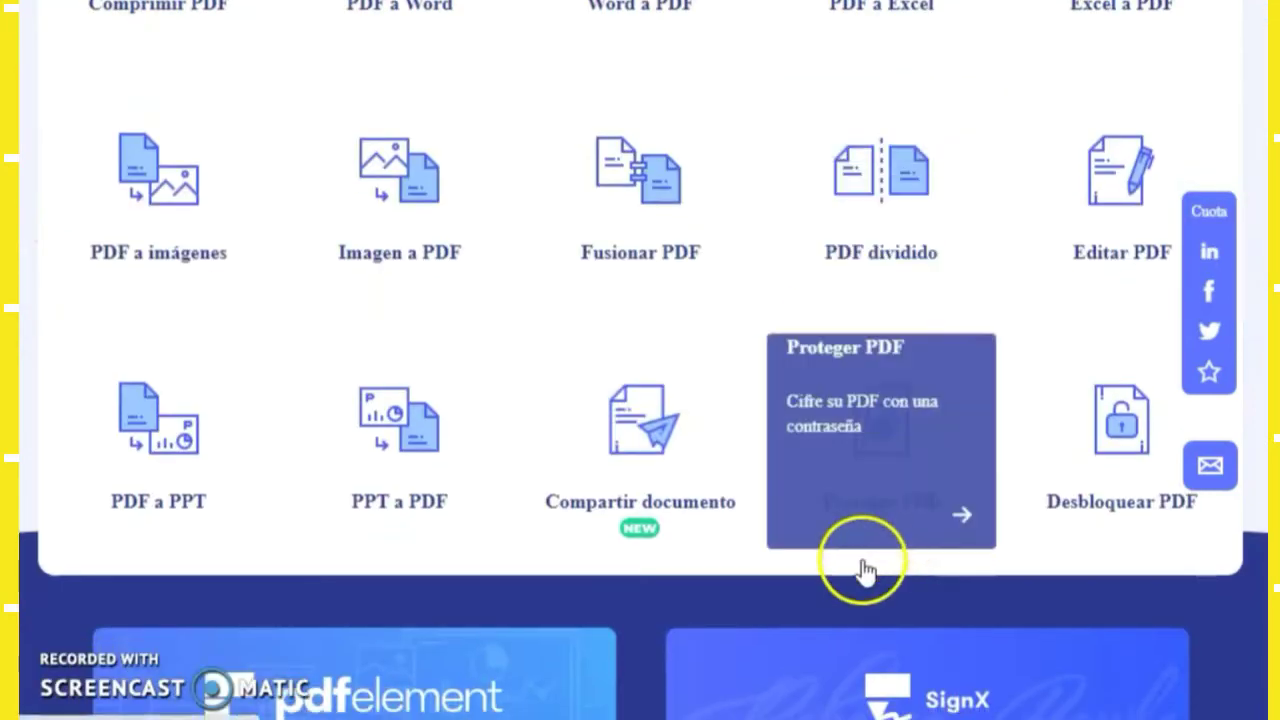
{"action": "scroll", "coordinate": [930, 575], "scroll_direction": "up", "scroll_amount": 3}
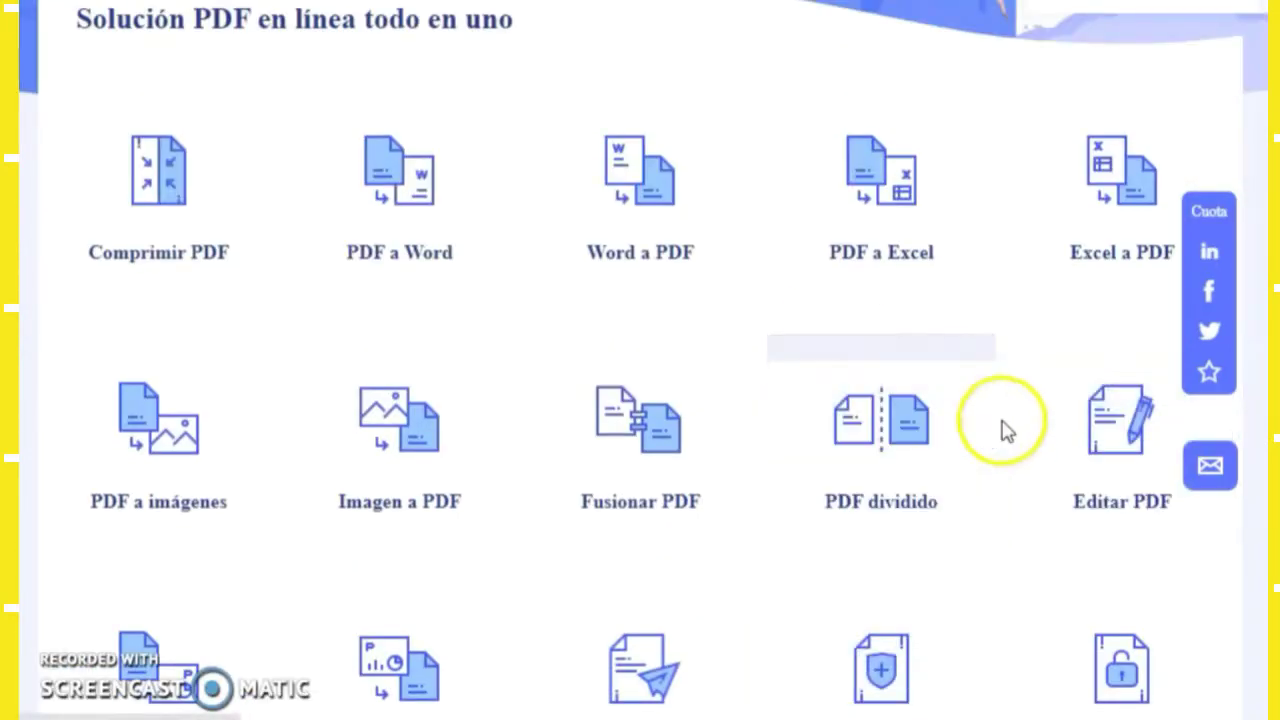
Step: Open the PDF to Word converter, then scroll through the Lunch Box report in Word
{"action": "left_click", "coordinate": [362, 230]}
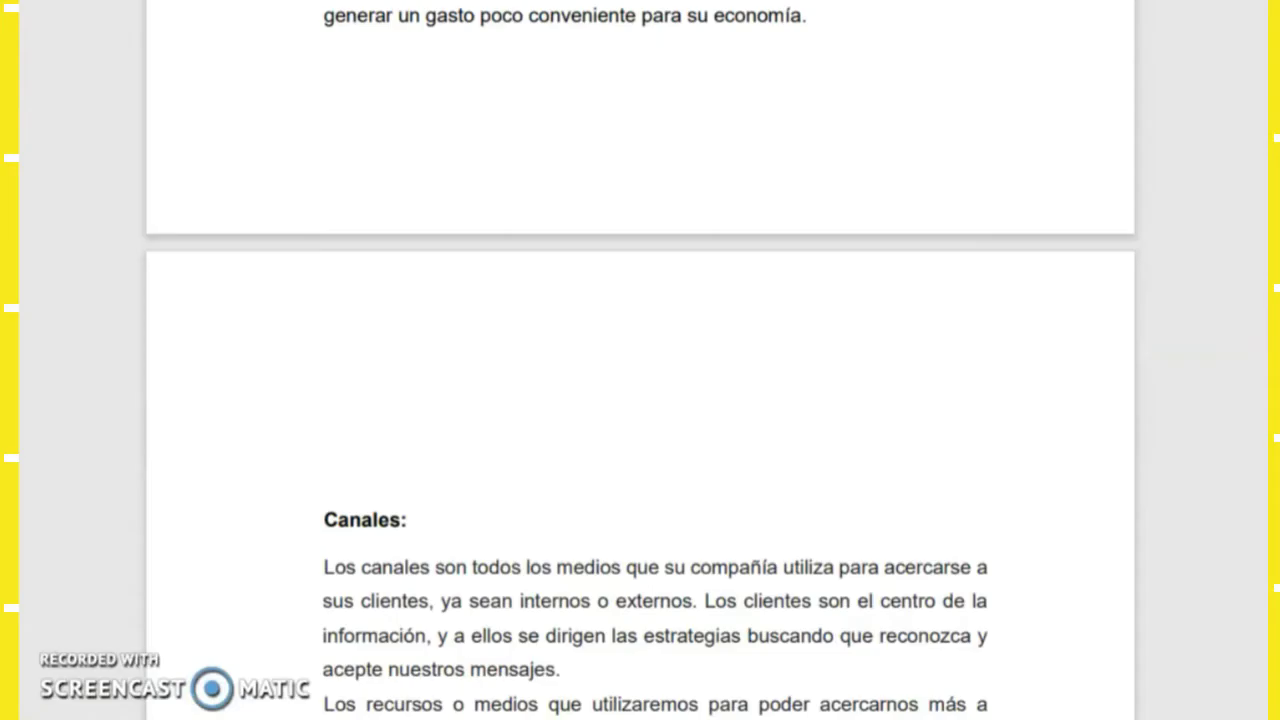
{"action": "scroll", "coordinate": [674, 549], "scroll_direction": "up", "scroll_amount": 5}
{"action": "scroll", "coordinate": [668, 540], "scroll_direction": "up", "scroll_amount": 3}
{"action": "scroll", "coordinate": [660, 530], "scroll_direction": "up", "scroll_amount": 5}
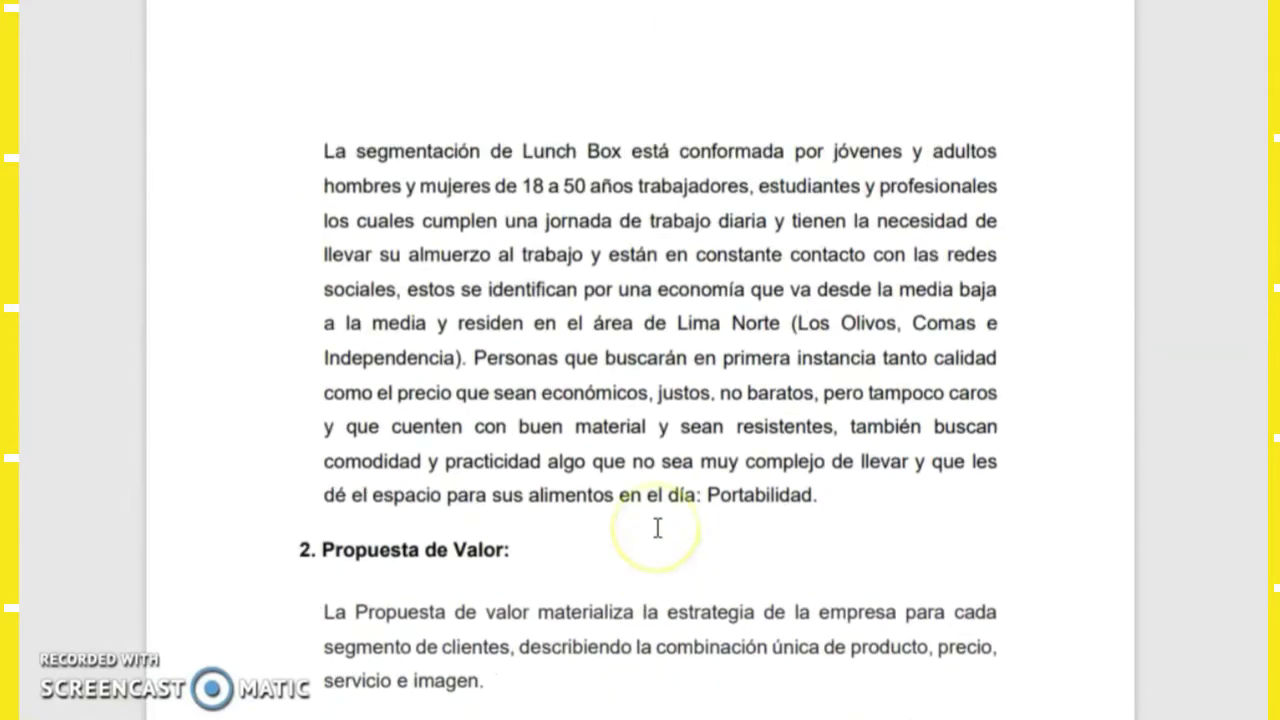
{"action": "scroll", "coordinate": [658, 528], "scroll_direction": "up", "scroll_amount": 2}
{"action": "scroll", "coordinate": [600, 527], "scroll_direction": "up", "scroll_amount": 5}
{"action": "scroll", "coordinate": [577, 526], "scroll_direction": "up", "scroll_amount": 4}
{"action": "scroll", "coordinate": [615, 542], "scroll_direction": "down", "scroll_amount": 4}
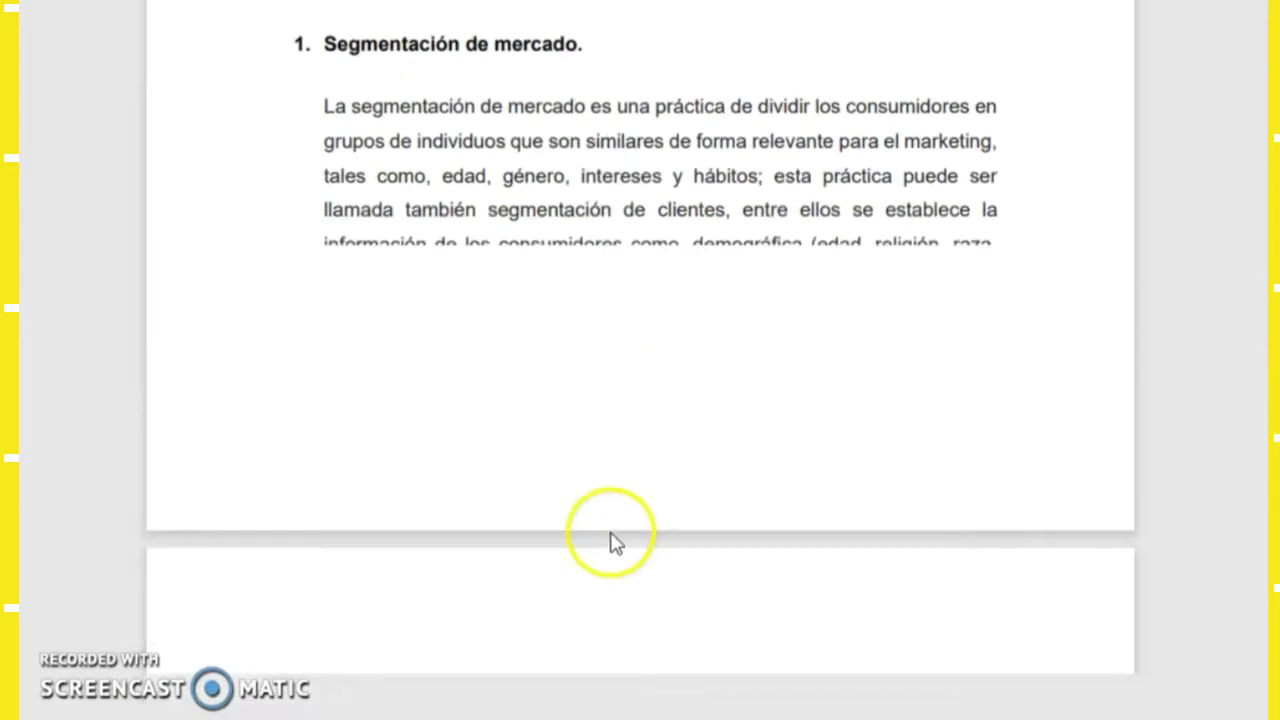
{"action": "scroll", "coordinate": [615, 542], "scroll_direction": "down", "scroll_amount": 3}
{"action": "scroll", "coordinate": [620, 526], "scroll_direction": "down", "scroll_amount": 3}
{"action": "scroll", "coordinate": [634, 517], "scroll_direction": "down", "scroll_amount": 3}
{"action": "scroll", "coordinate": [646, 531], "scroll_direction": "down", "scroll_amount": 3}
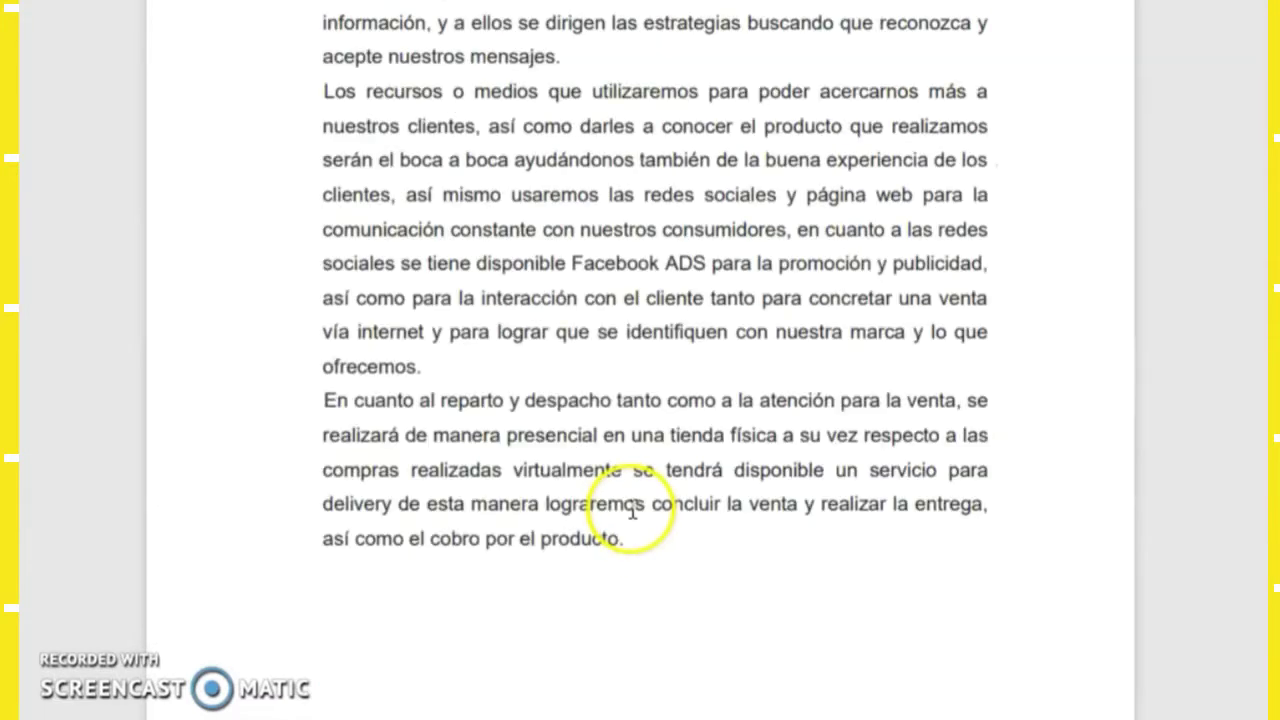
Step: Select phrases in the channels paragraph, then switch back to the HiPDF converter page
{"action": "left_click_drag", "start_coordinate": [400, 160], "coordinate": [824, 165]}
{"action": "left_click", "coordinate": [866, 246]}
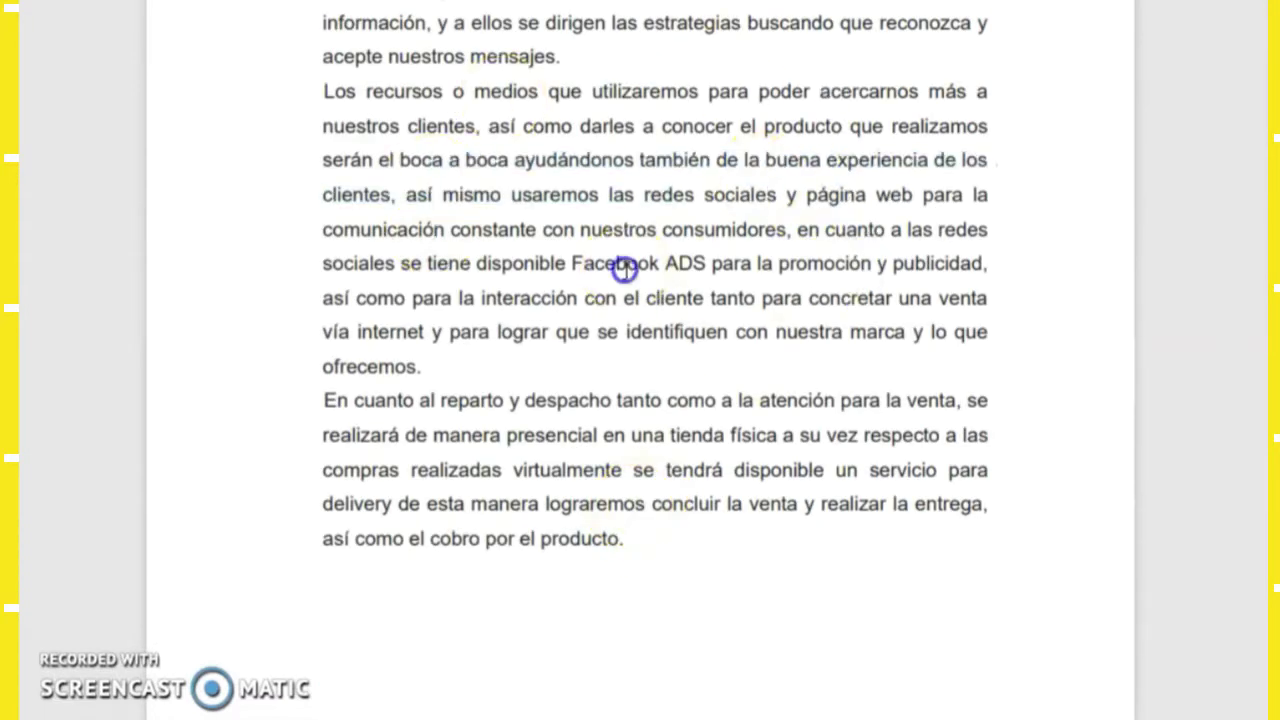
{"action": "left_click_drag", "start_coordinate": [624, 268], "coordinate": [975, 268]}
{"action": "scroll", "coordinate": [491, 429], "scroll_direction": "down", "scroll_amount": 4}
{"action": "scroll", "coordinate": [493, 152], "scroll_direction": "down", "scroll_amount": 3}
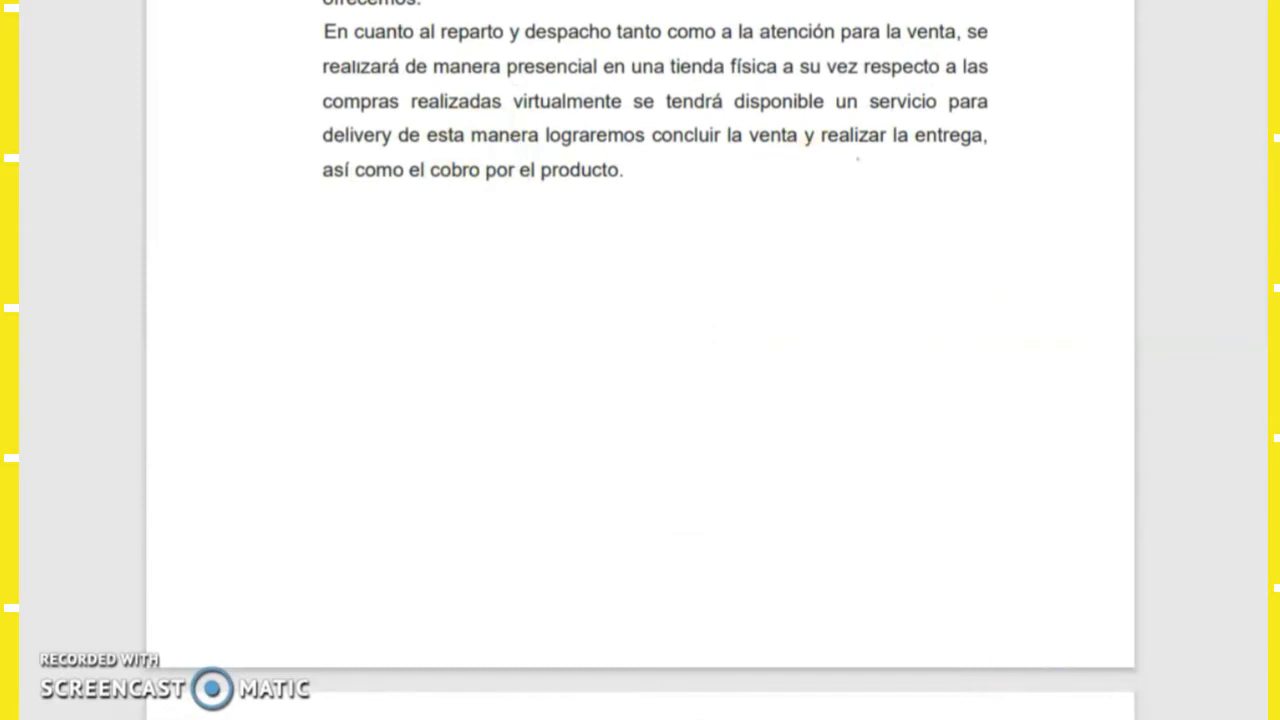
{"action": "left_click", "coordinate": [943, 677]}
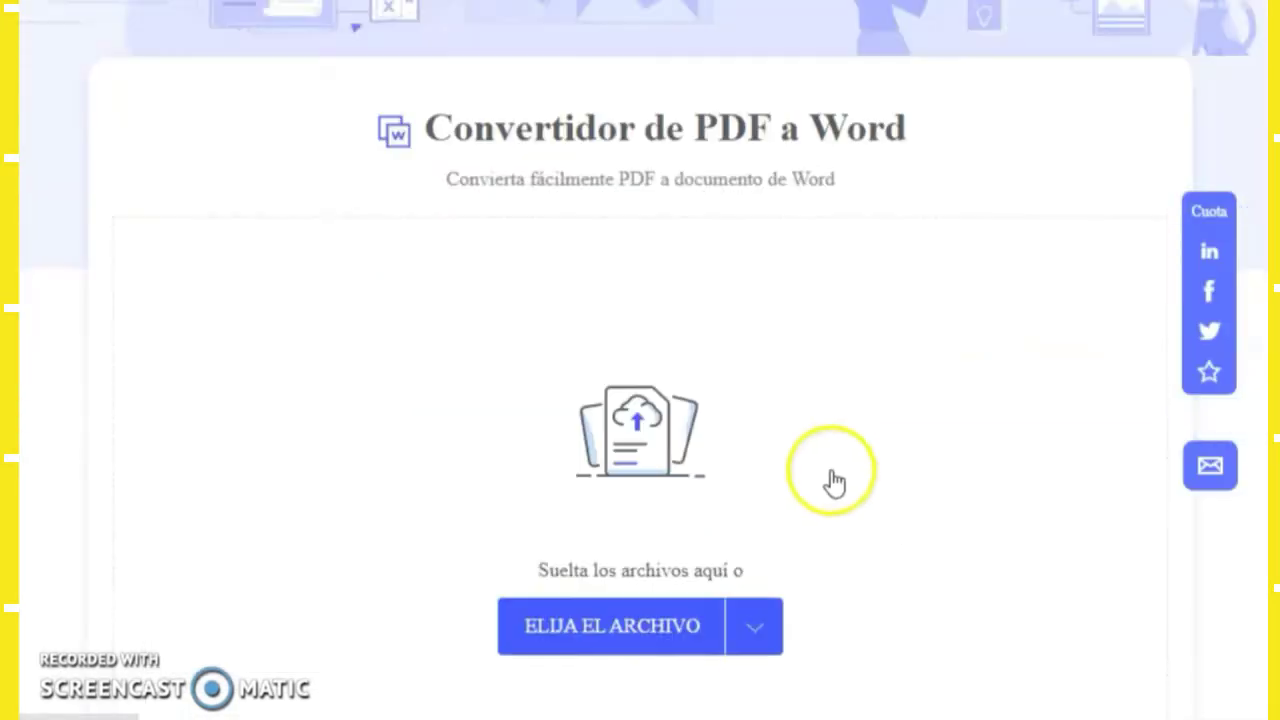
Step: Upload the annotated PROYECTO GALLETAS PDF from the Documentos folder to the converter
{"action": "scroll", "coordinate": [835, 482], "scroll_direction": "down", "scroll_amount": 3}
{"action": "left_click", "coordinate": [624, 331]}
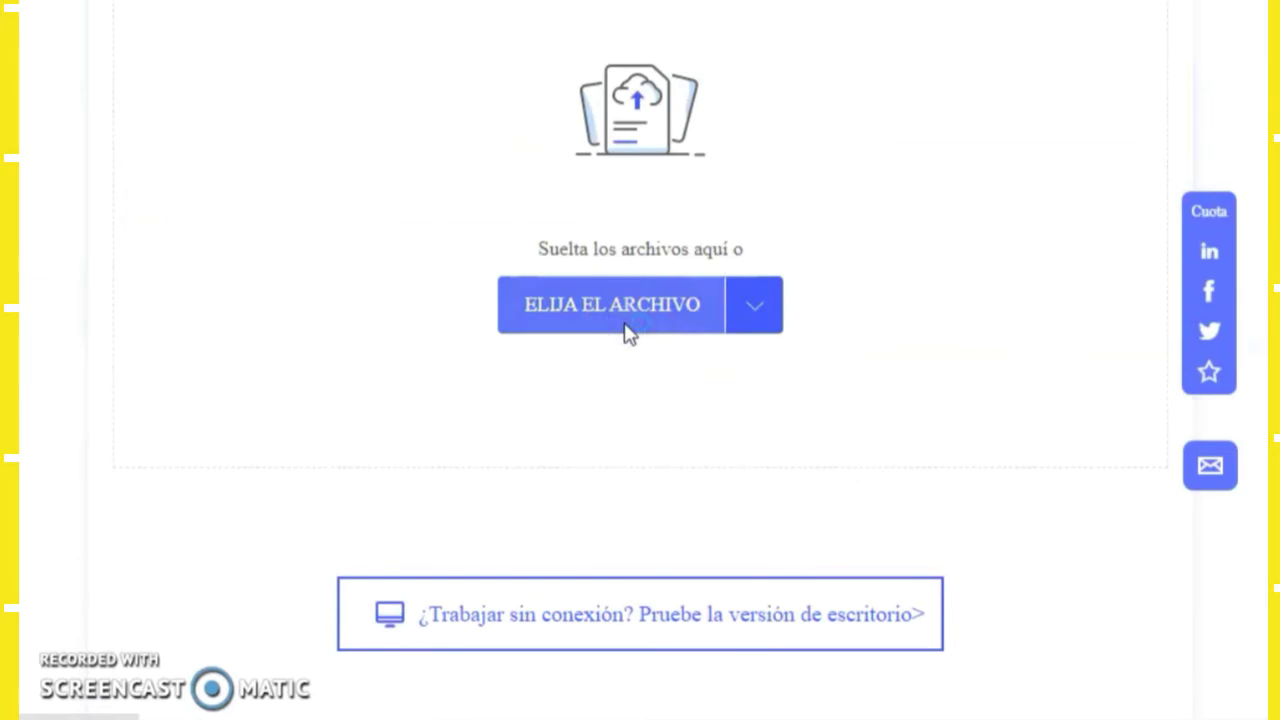
{"action": "scroll", "coordinate": [177, 100], "scroll_direction": "up", "scroll_amount": 1}
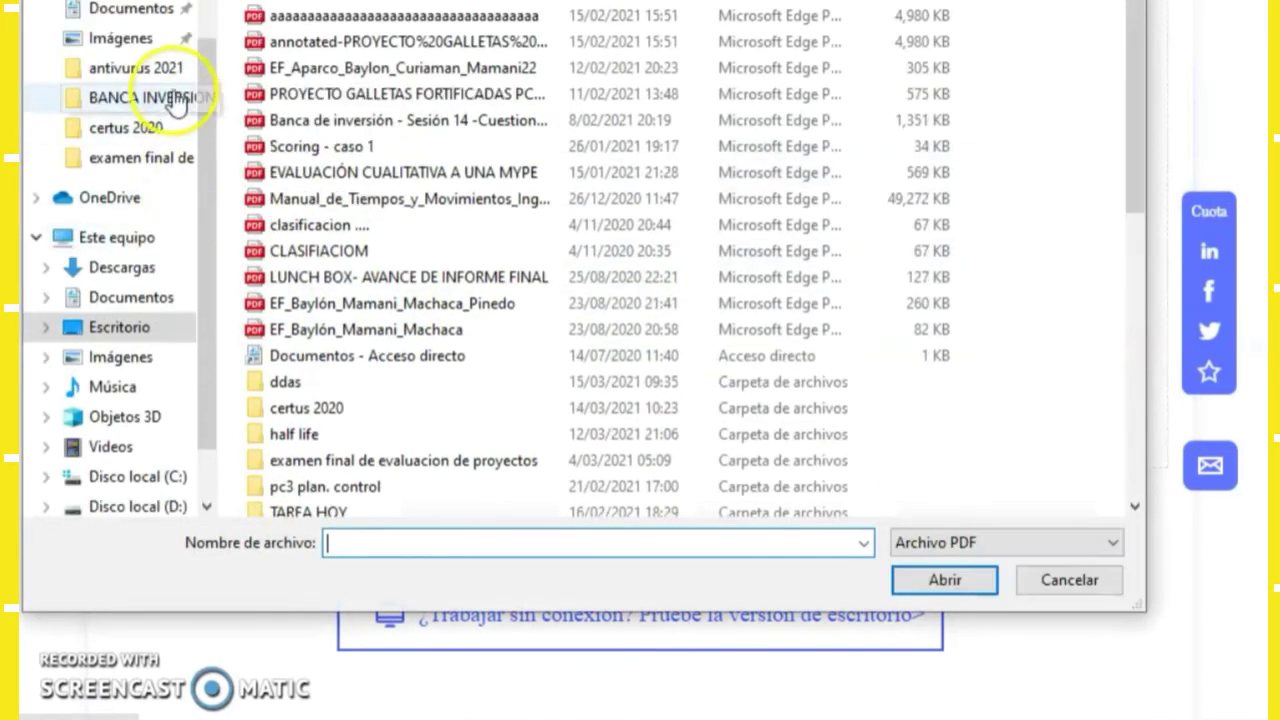
{"action": "left_click", "coordinate": [145, 22]}
{"action": "double_click", "coordinate": [403, 152]}
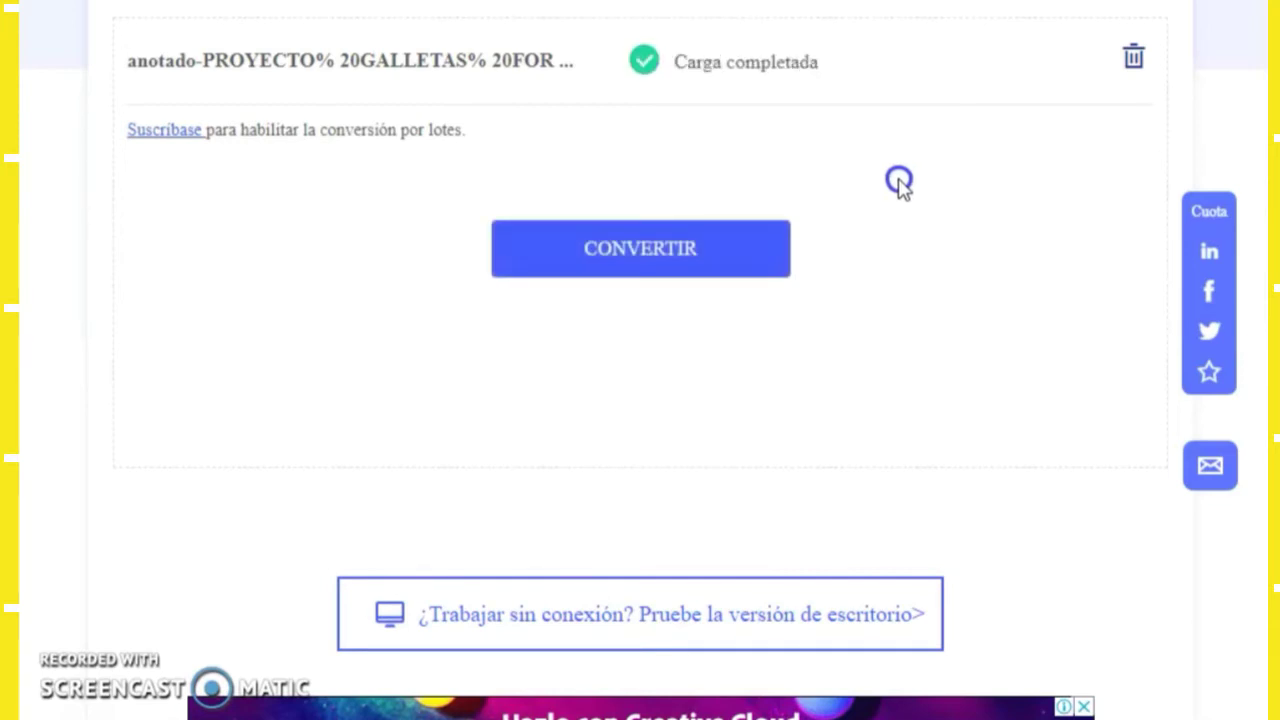
Step: Convert the uploaded PDF with CONVERTIR and download the resulting Word file
{"action": "left_click", "coordinate": [765, 250]}
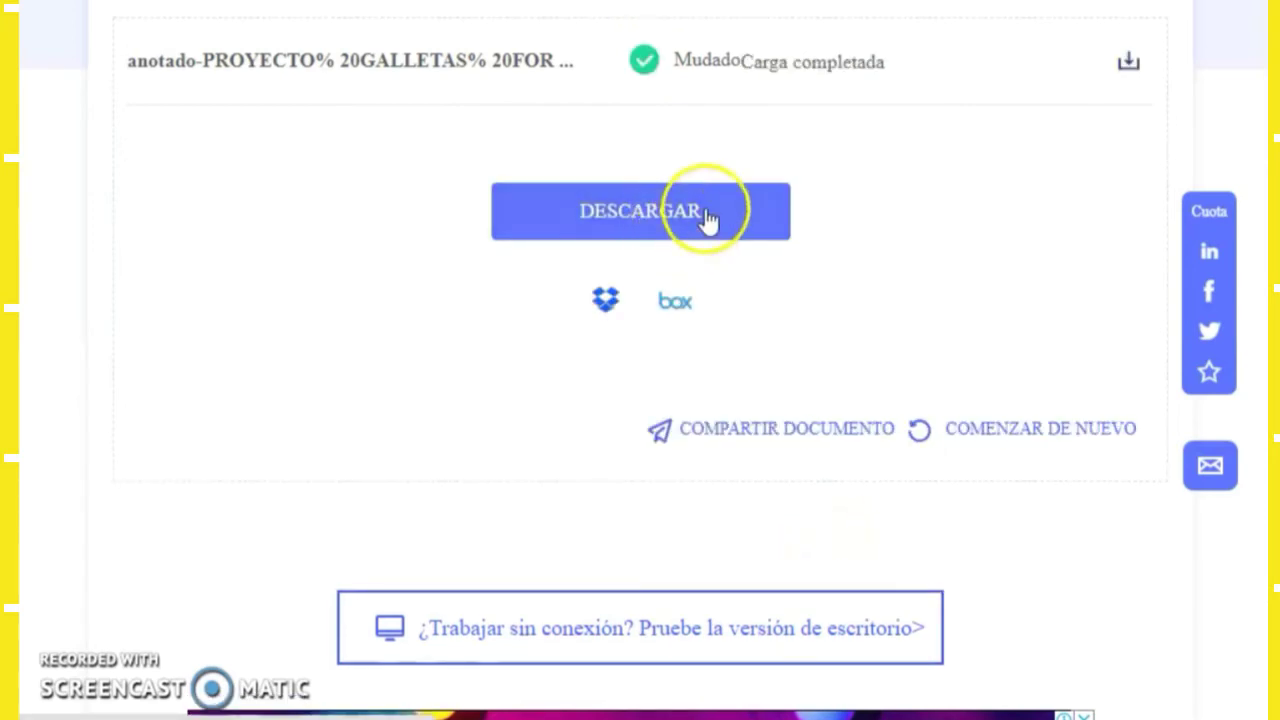
{"action": "left_click", "coordinate": [703, 218]}
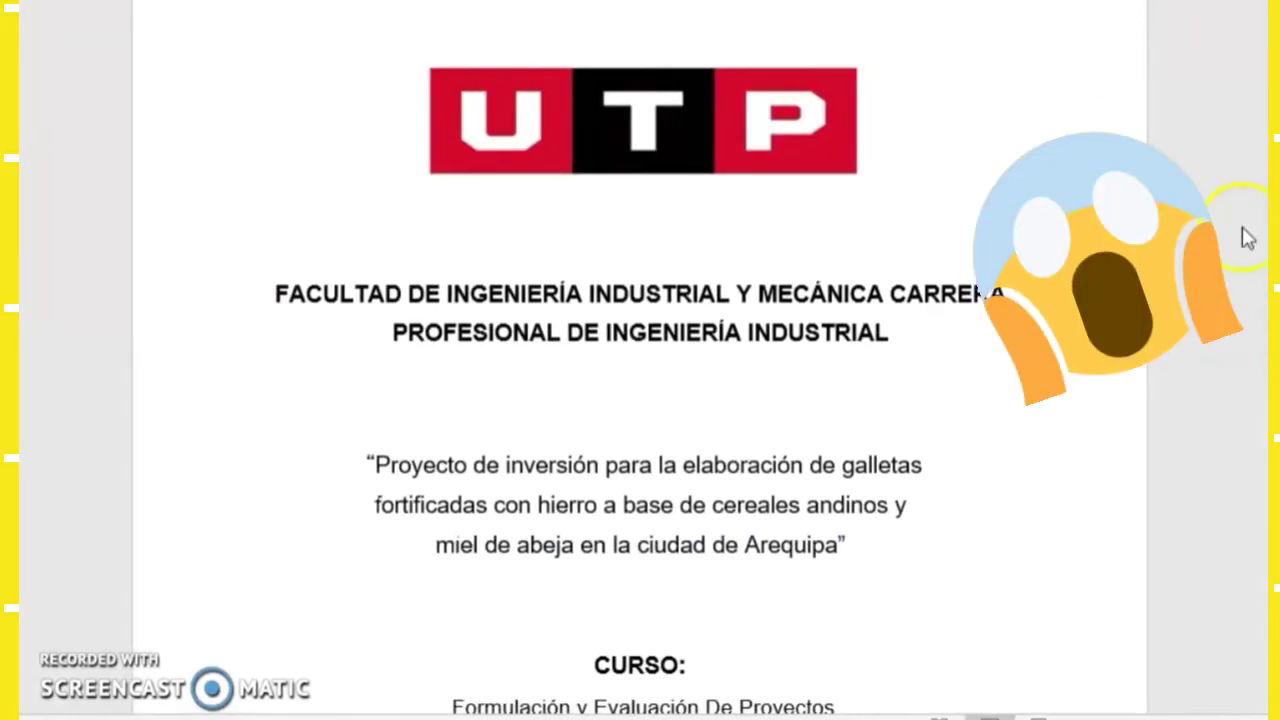
Step: Delete 'harina de maca' from the ingredient list in the ANTECEDENTES paragraph
{"action": "scroll", "coordinate": [1246, 551], "scroll_direction": "down", "scroll_amount": 15}
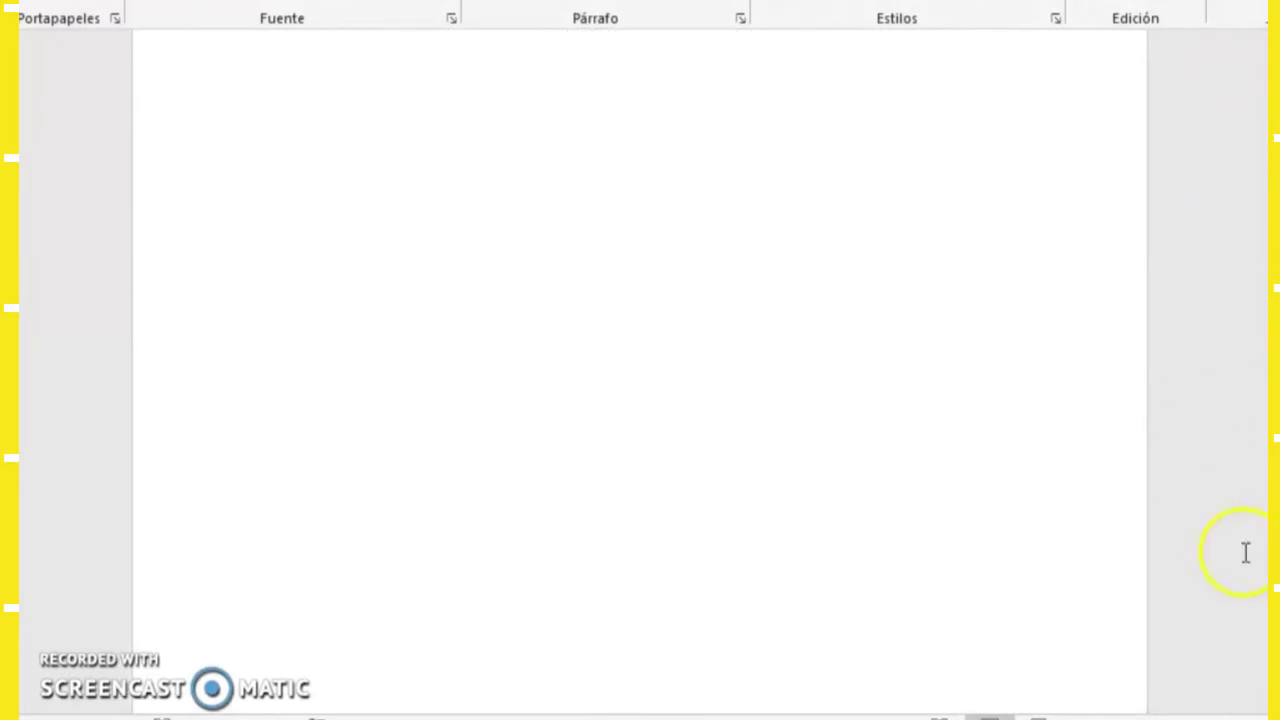
{"action": "scroll", "coordinate": [633, 492], "scroll_direction": "up", "scroll_amount": 3}
{"action": "scroll", "coordinate": [620, 480], "scroll_direction": "down", "scroll_amount": 10}
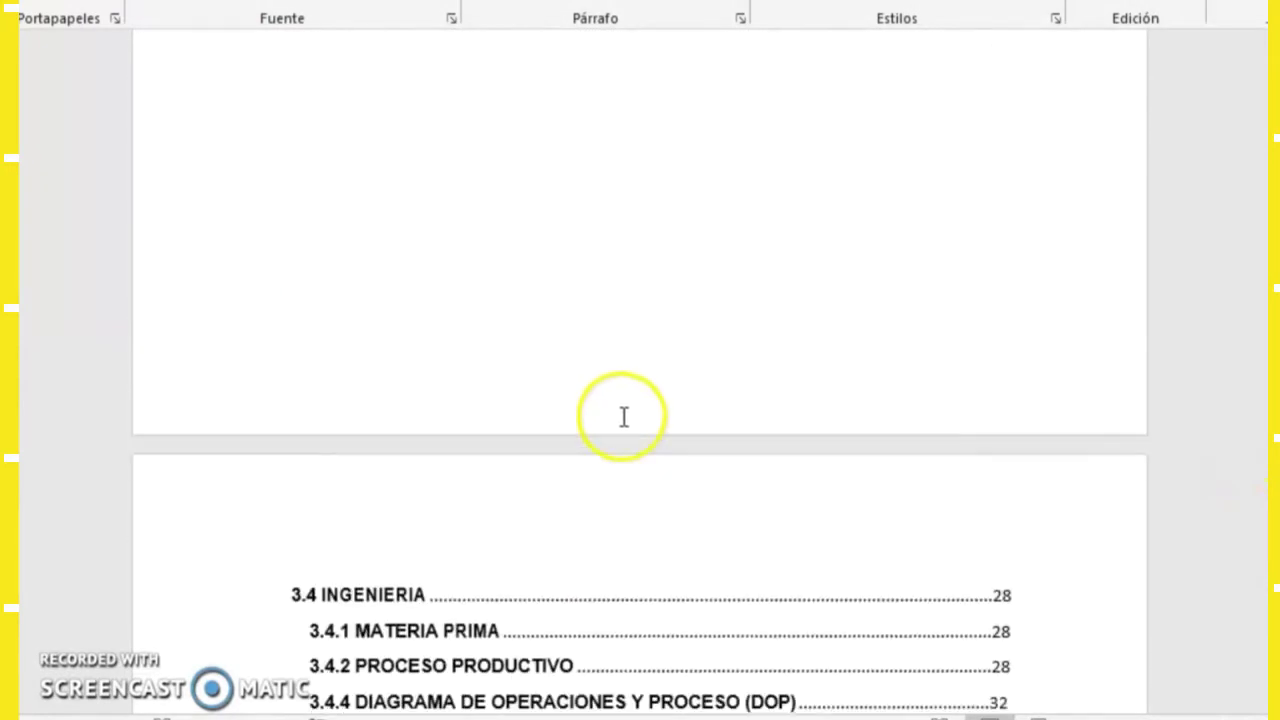
{"action": "scroll", "coordinate": [600, 420], "scroll_direction": "down", "scroll_amount": 8}
{"action": "scroll", "coordinate": [598, 416], "scroll_direction": "down", "scroll_amount": 2}
{"action": "scroll", "coordinate": [600, 417], "scroll_direction": "down", "scroll_amount": 10}
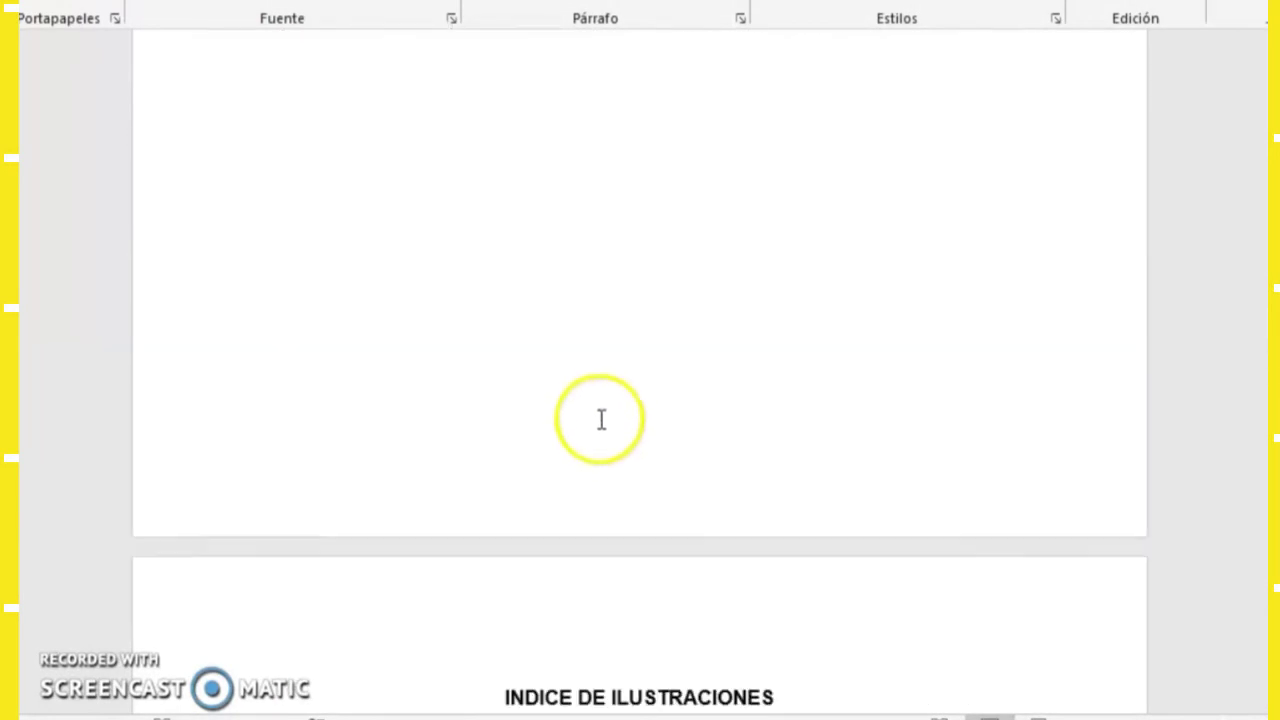
{"action": "scroll", "coordinate": [600, 417], "scroll_direction": "down", "scroll_amount": 10}
{"action": "scroll", "coordinate": [637, 363], "scroll_direction": "down", "scroll_amount": 15}
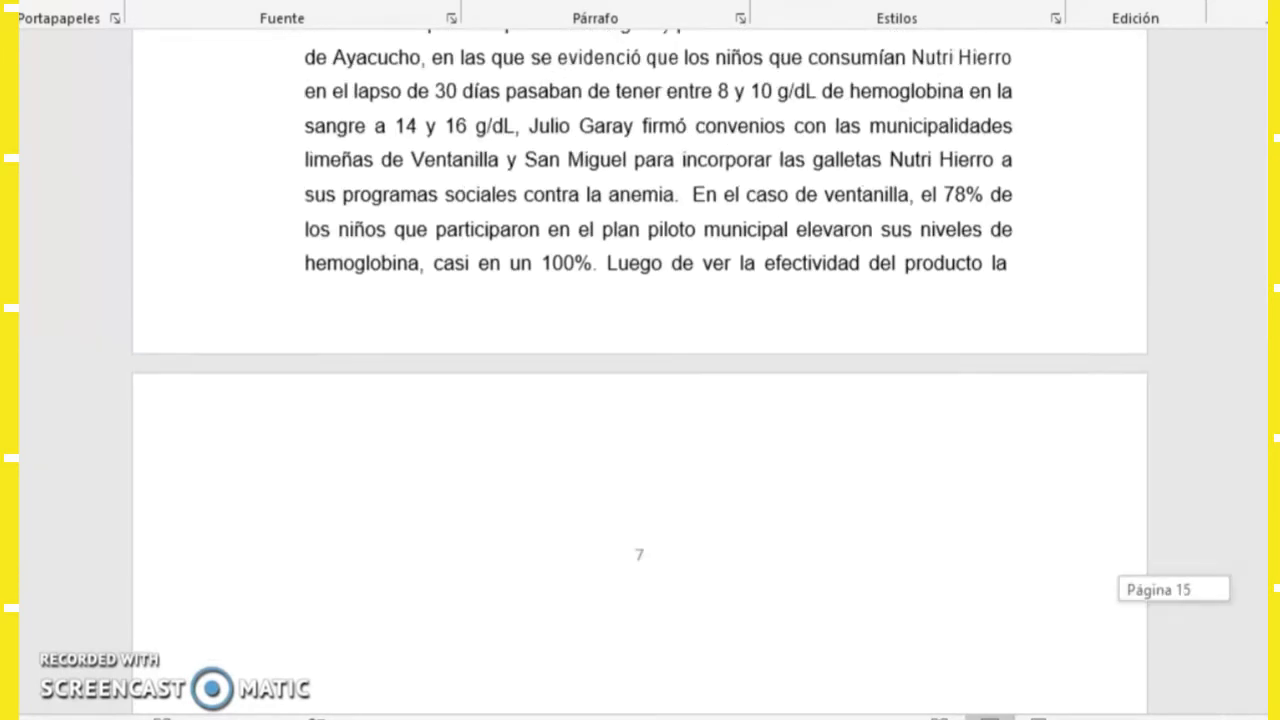
{"action": "scroll", "coordinate": [486, 300], "scroll_direction": "down", "scroll_amount": 5}
{"action": "left_click", "coordinate": [768, 312]}
{"action": "key", "text": "BackSpace"}
{"action": "key", "text": "BackSpace"}
{"action": "key", "text": "BackSpace"}
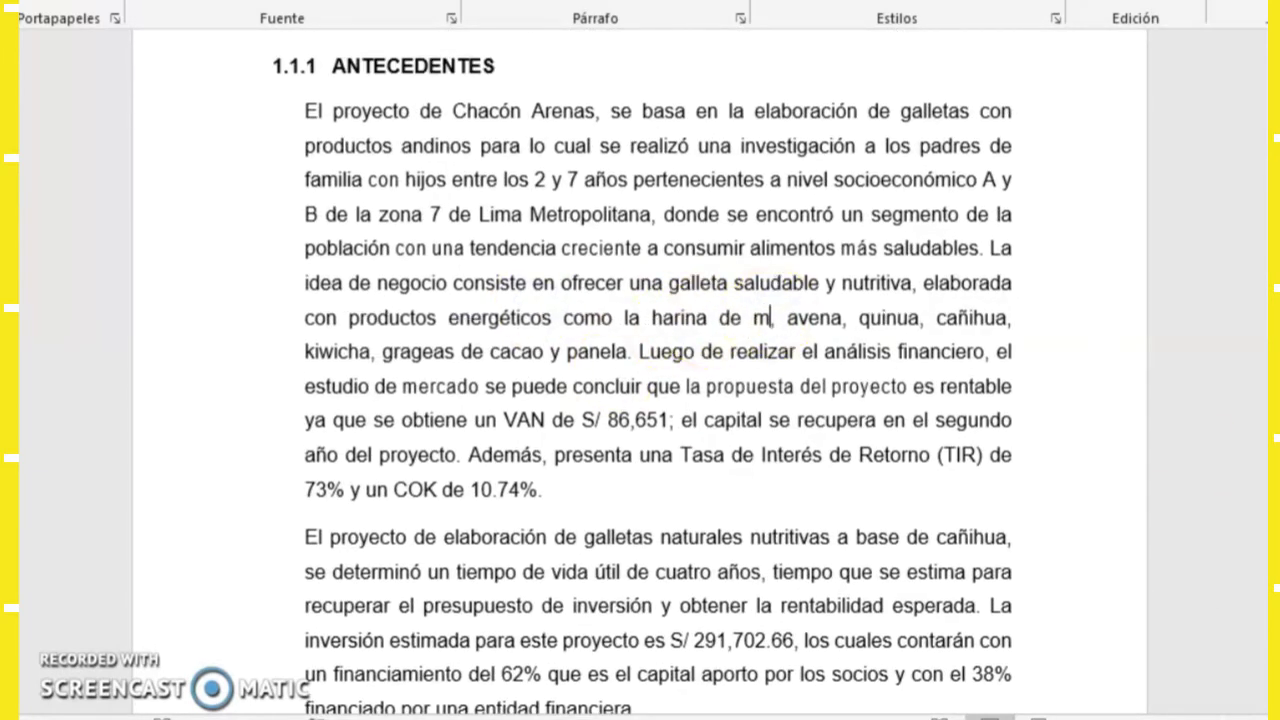
{"action": "key", "text": "BackSpace"}
{"action": "key", "text": "BackSpace"}
{"action": "key", "text": "BackSpace"}
{"action": "key", "text": "BackSpace"}
{"action": "key", "text": "BackSpace"}
{"action": "key", "text": "BackSpace"}
{"action": "key", "text": "BackSpace"}
{"action": "key", "text": "BackSpace"}
Step: Remove the extra blank lines and the period after 10.74%
{"action": "scroll", "coordinate": [686, 406], "scroll_direction": "down", "scroll_amount": 2}
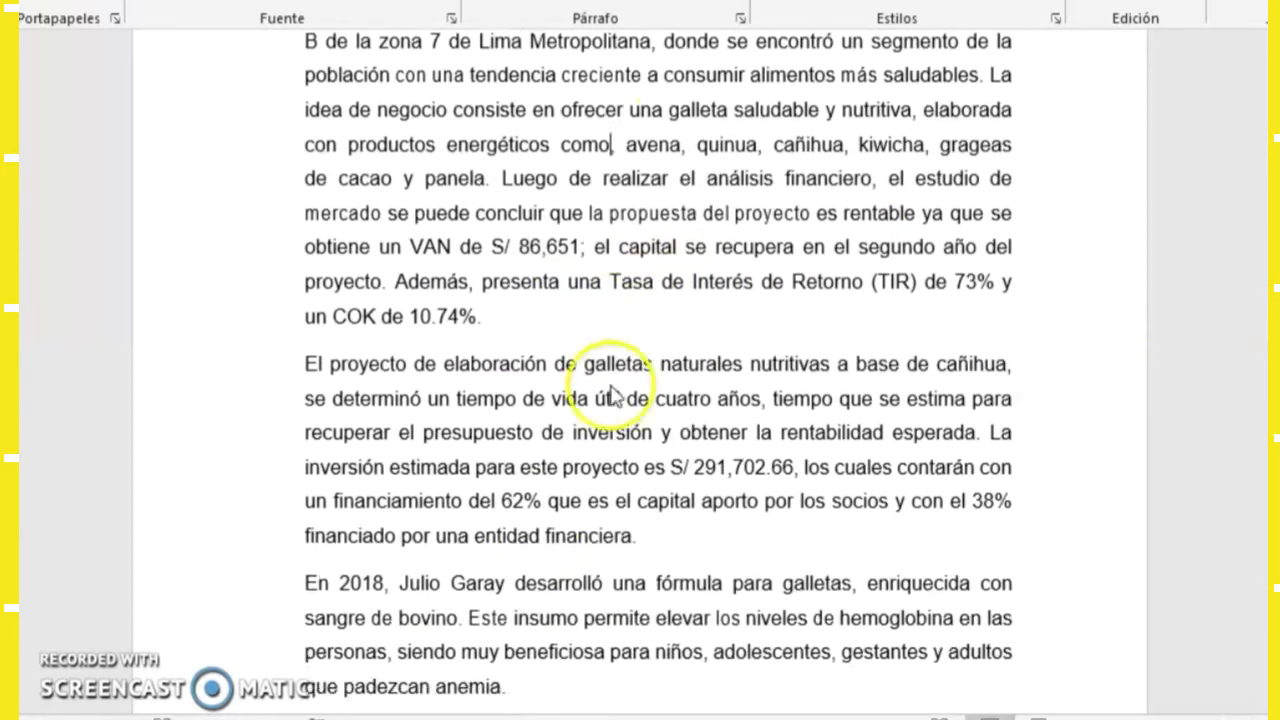
{"action": "scroll", "coordinate": [429, 194], "scroll_direction": "down", "scroll_amount": 2}
{"action": "left_click", "coordinate": [482, 190]}
{"action": "key", "text": "Return"}
{"action": "key", "text": "Return"}
{"action": "key", "text": "Return"}
{"action": "key", "text": "Return"}
{"action": "key", "text": "Return"}
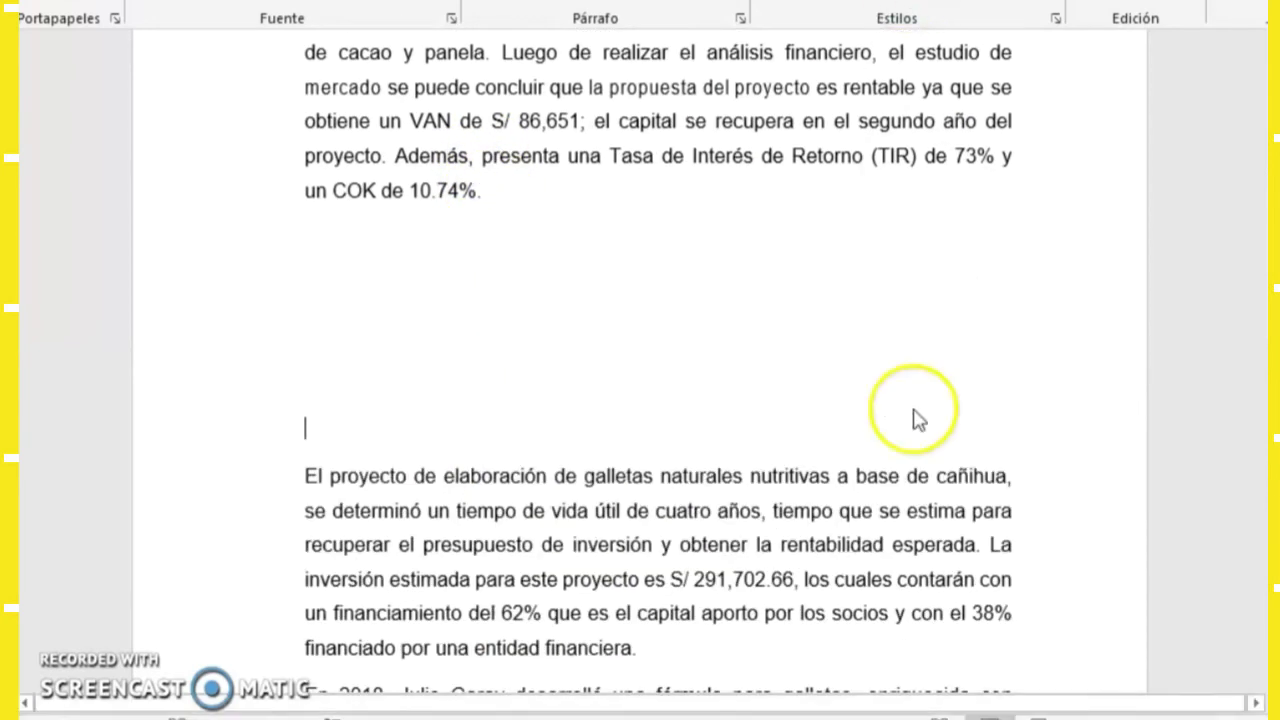
{"action": "key", "text": "BackSpace"}
{"action": "key", "text": "BackSpace"}
{"action": "key", "text": "BackSpace"}
{"action": "scroll", "coordinate": [740, 425], "scroll_direction": "up", "scroll_amount": 1}
{"action": "key", "text": "BackSpace"}
{"action": "key", "text": "BackSpace"}
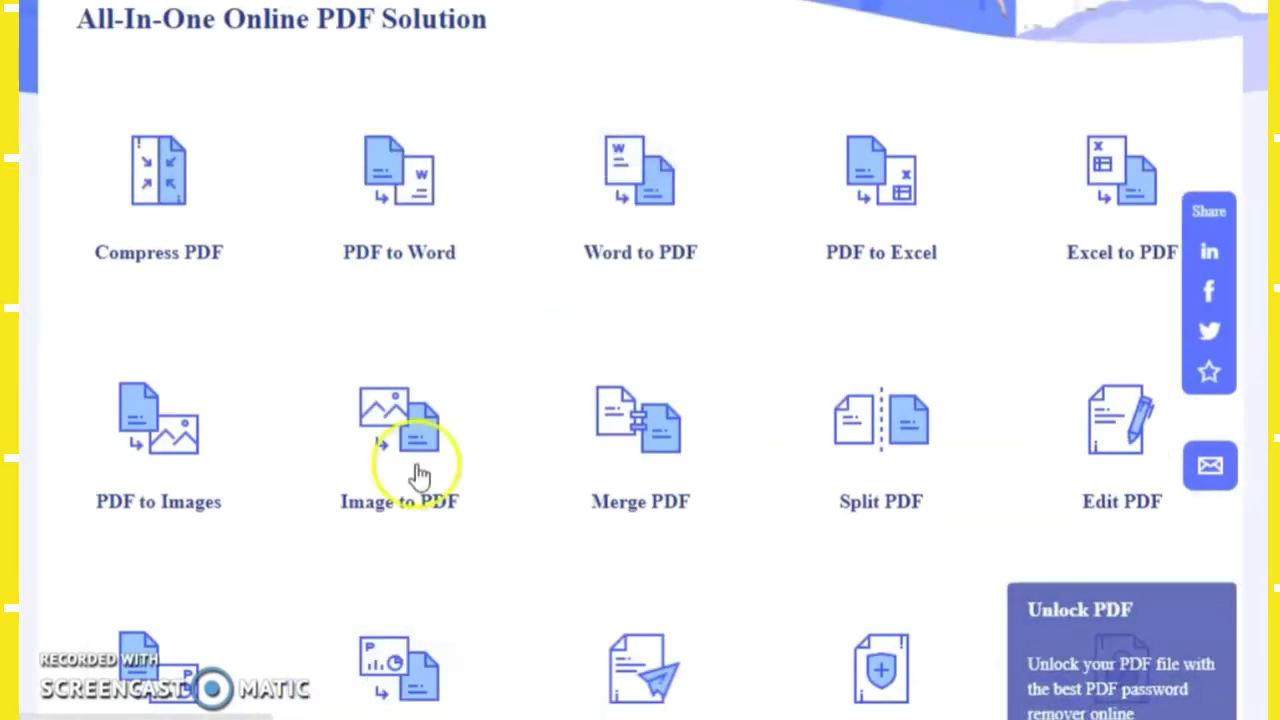
Step: Upload the EVALUACIÓN CUALITATIVA A UNA MYPE PDF to HiPDF's PDF to PPT converter
{"action": "scroll", "coordinate": [245, 572], "scroll_direction": "down", "scroll_amount": 3}
{"action": "left_click", "coordinate": [151, 415]}
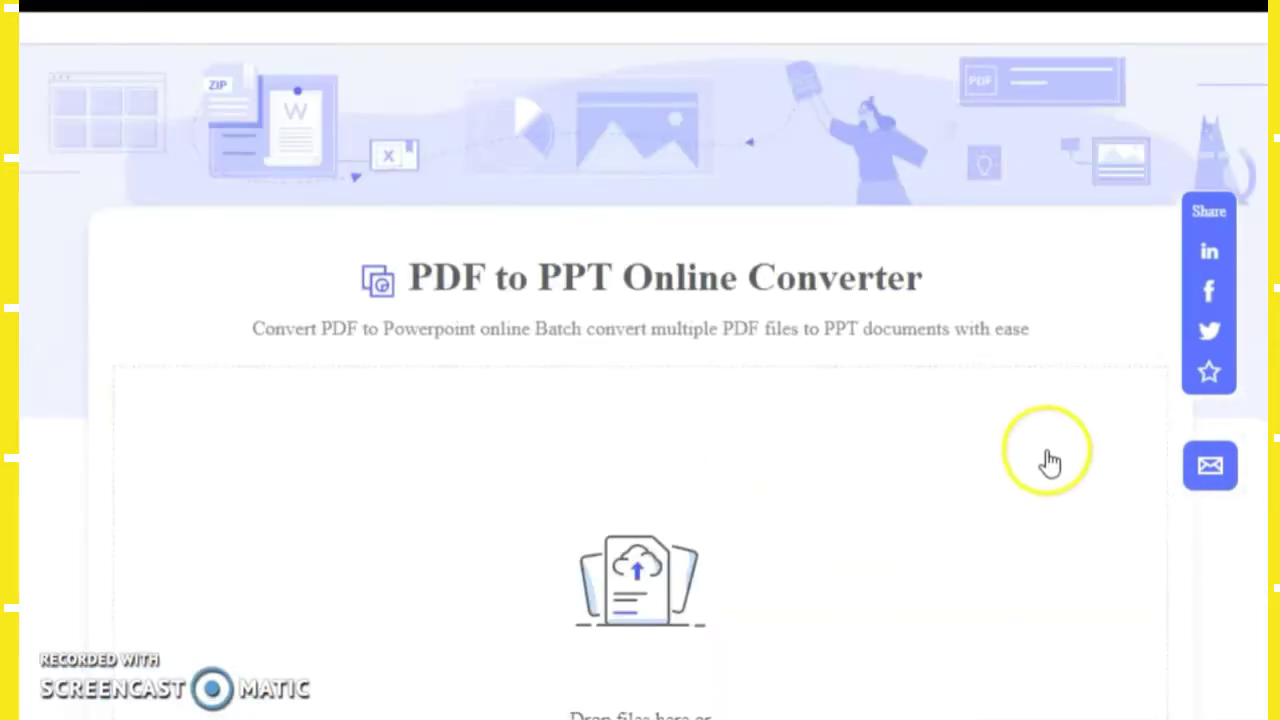
{"action": "scroll", "coordinate": [971, 449], "scroll_direction": "down", "scroll_amount": 3}
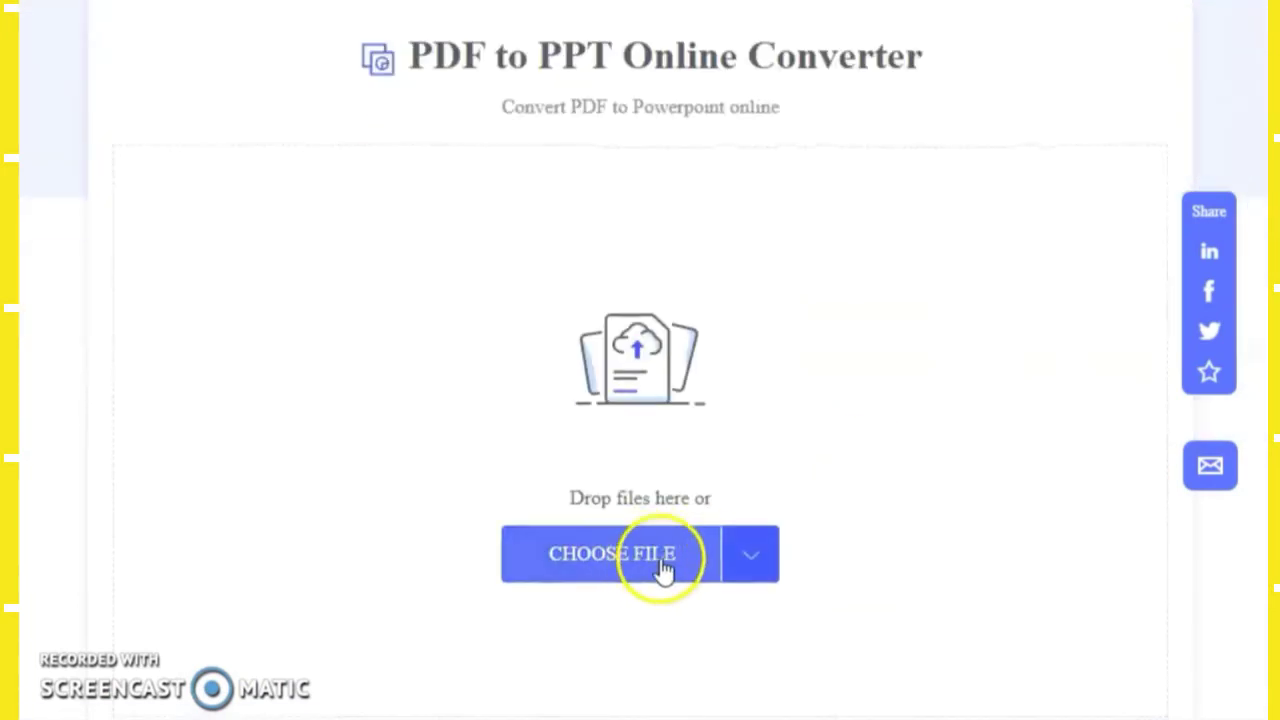
{"action": "left_click", "coordinate": [670, 563]}
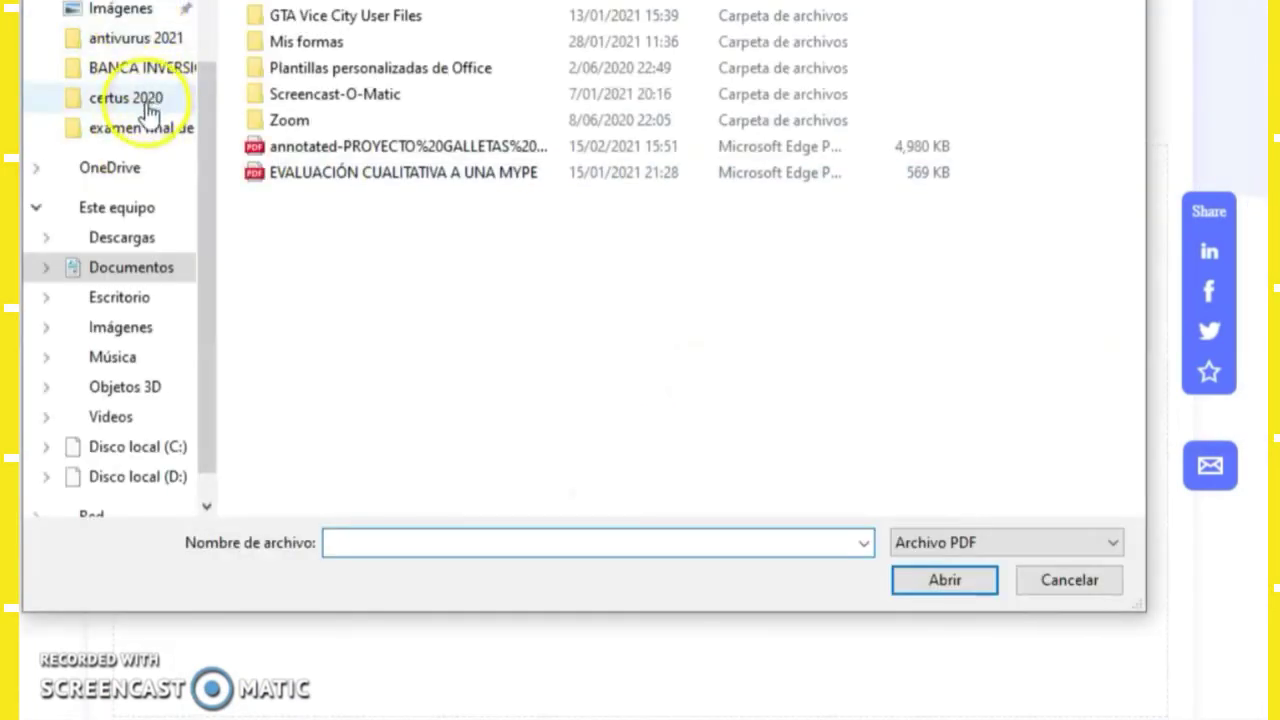
{"action": "left_click", "coordinate": [448, 180]}
{"action": "left_click", "coordinate": [935, 580]}
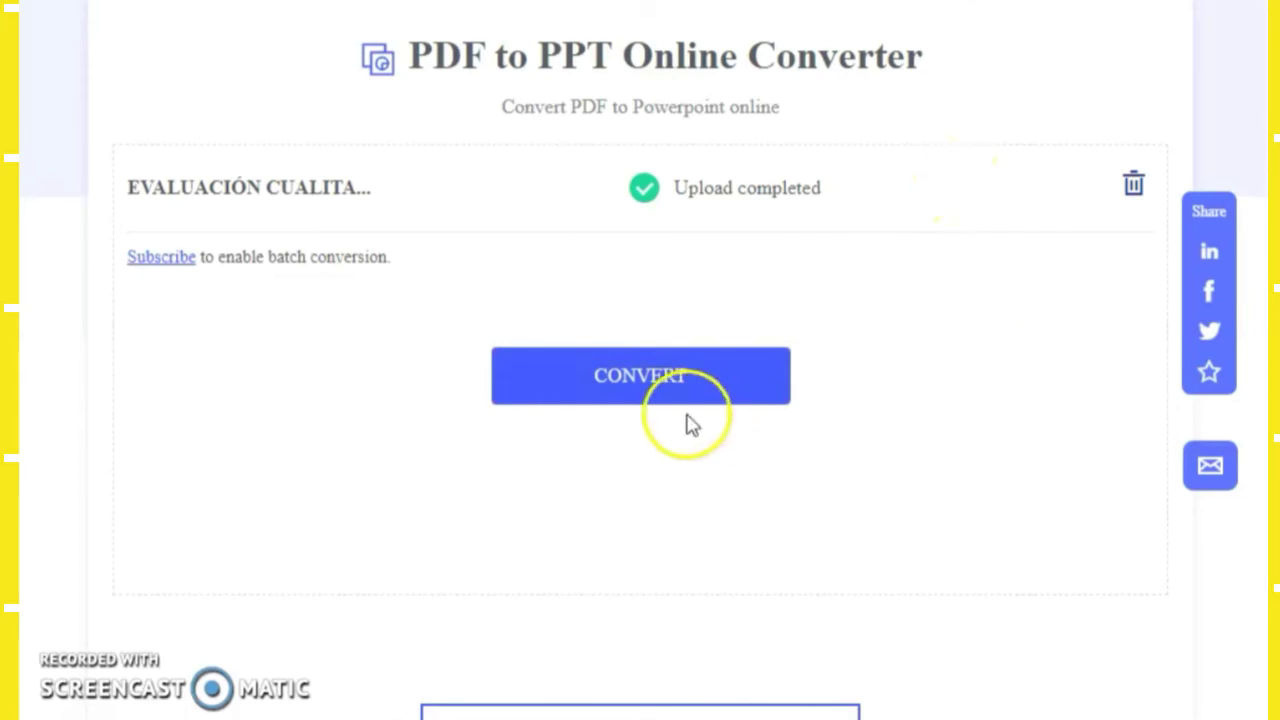
Step: Convert it to PowerPoint and open the downloaded deck
{"action": "left_click", "coordinate": [692, 390]}
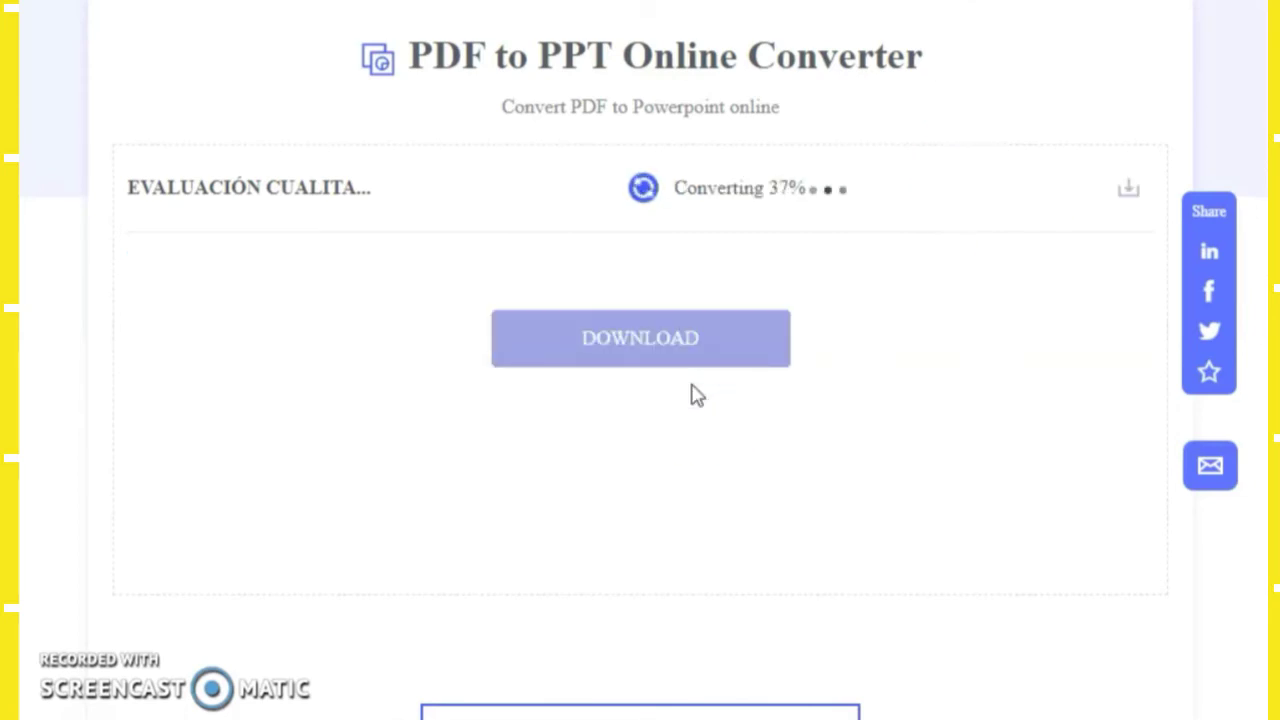
{"action": "left_click", "coordinate": [715, 362]}
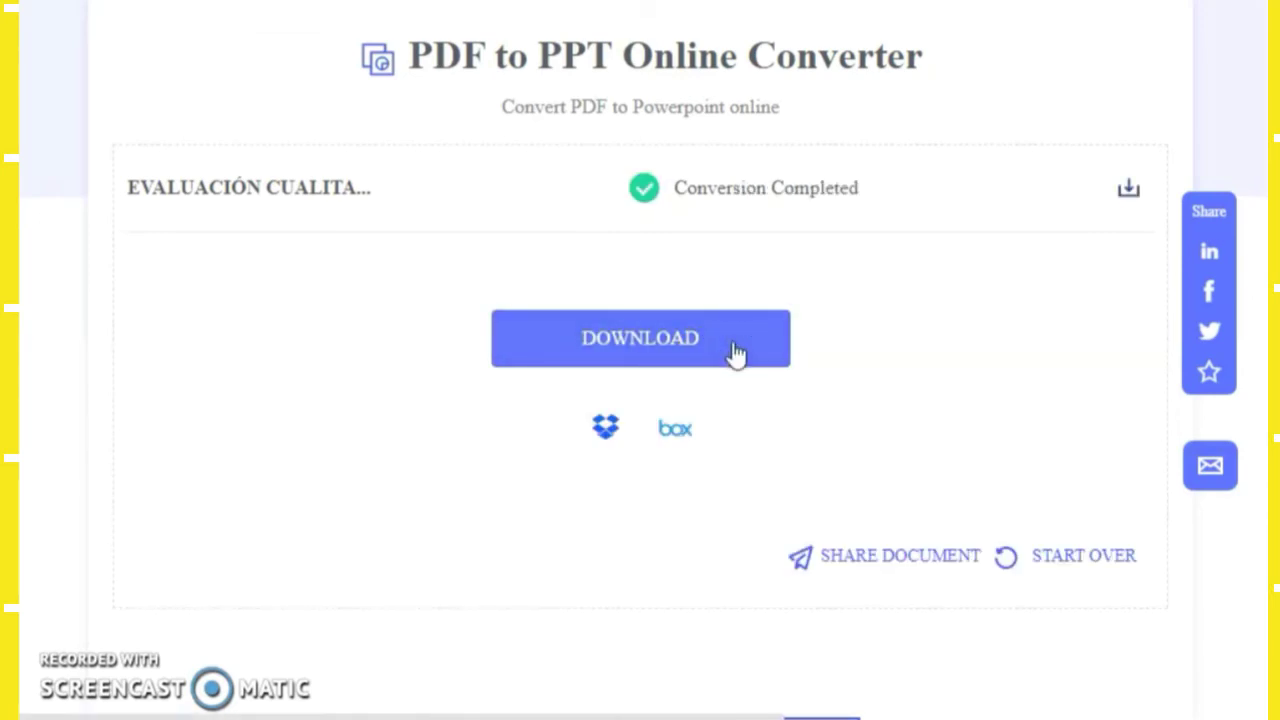
{"action": "left_click", "coordinate": [119, 271]}
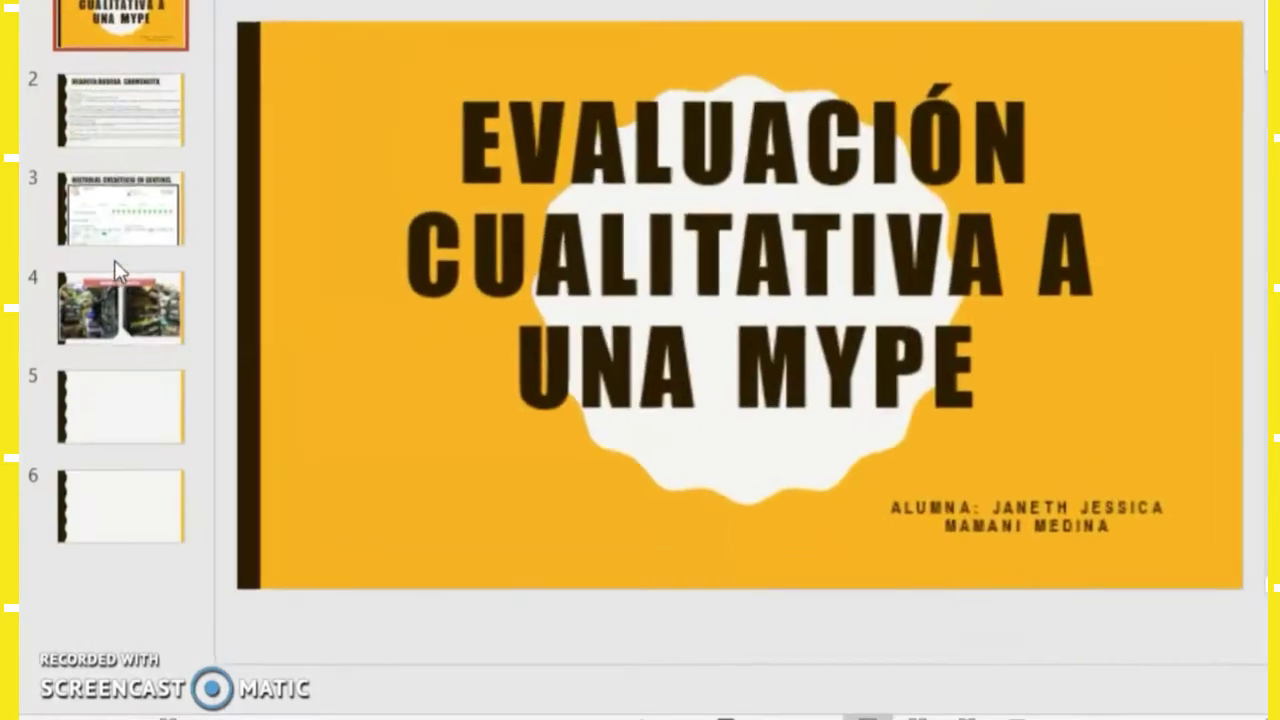
Step: Go to slide 5 and retype NEGOCIO in its title, leaving 'NEGOIO'
{"action": "left_click", "coordinate": [120, 110]}
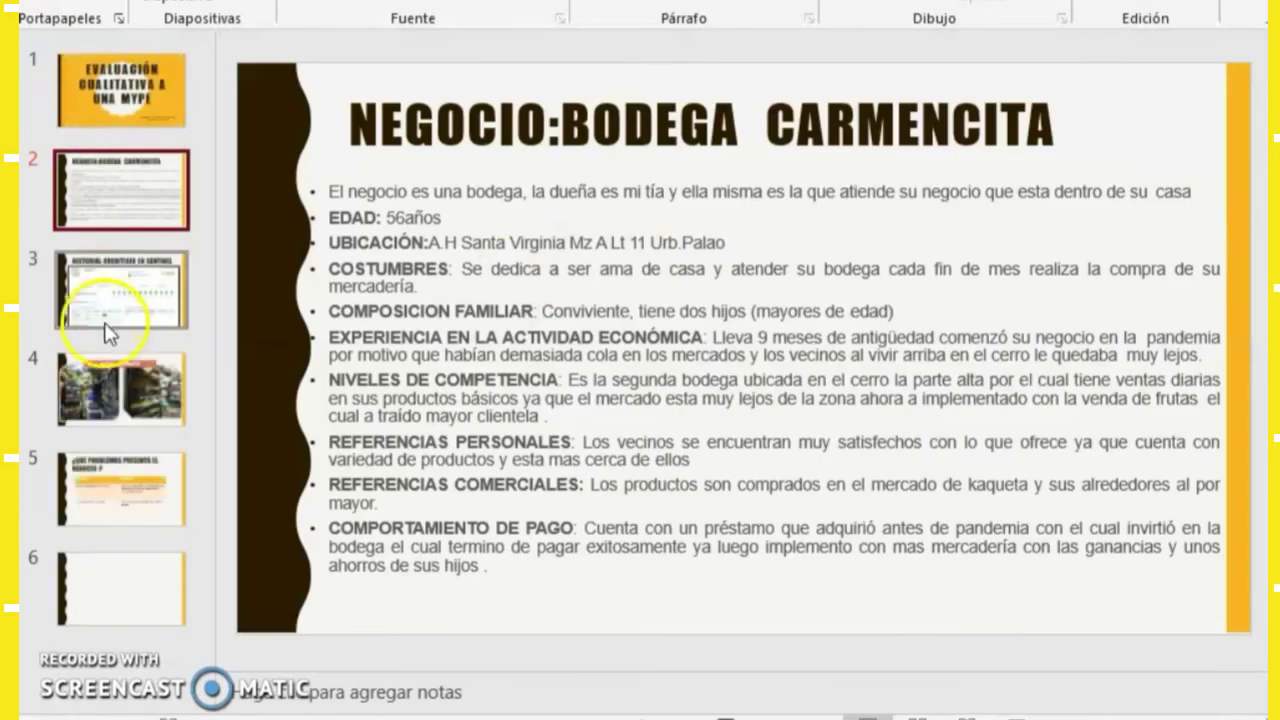
{"action": "left_click", "coordinate": [108, 333]}
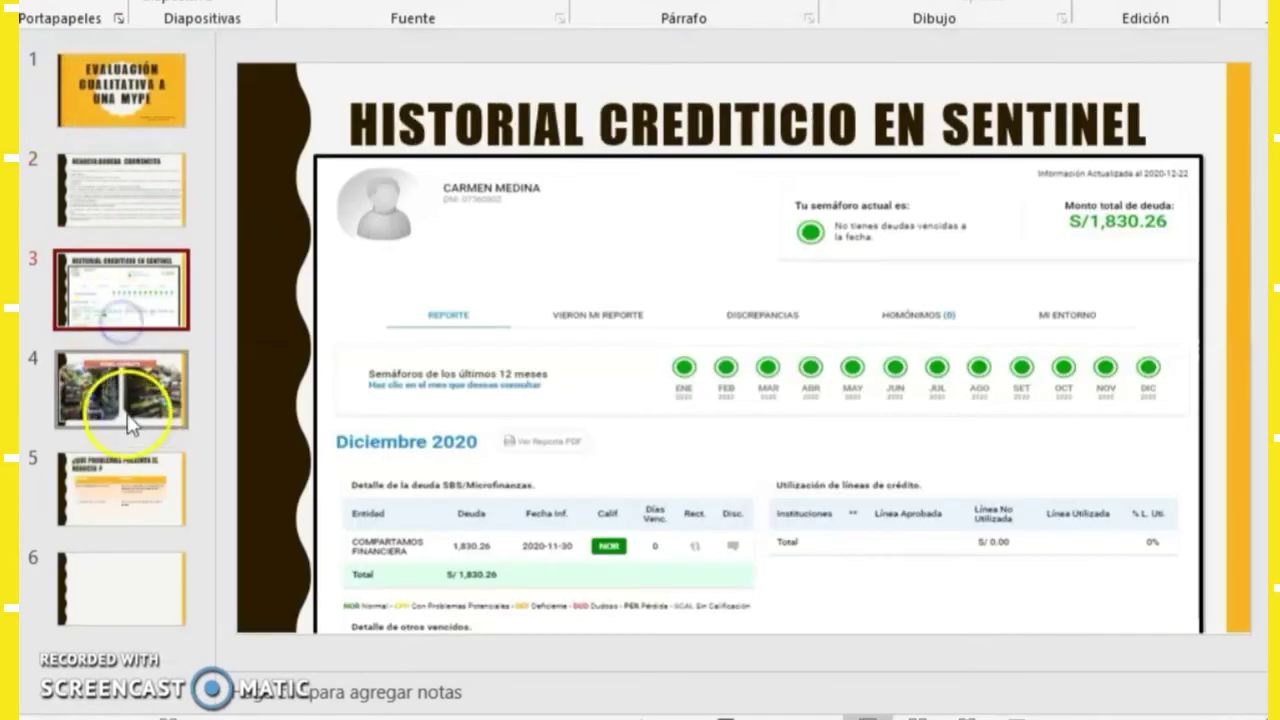
{"action": "key", "text": "Down"}
{"action": "key", "text": "Down"}
{"action": "left_click", "coordinate": [928, 307]}
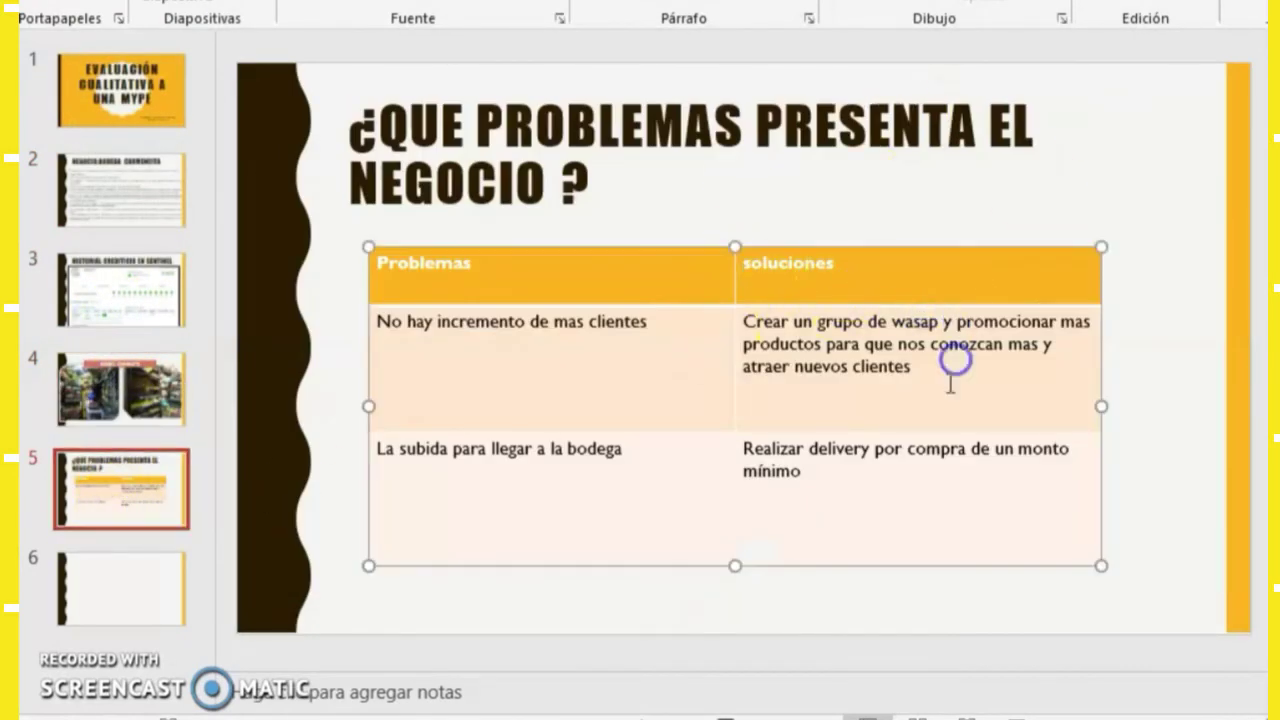
{"action": "left_click", "coordinate": [500, 185]}
{"action": "key", "text": "BackSpace"}
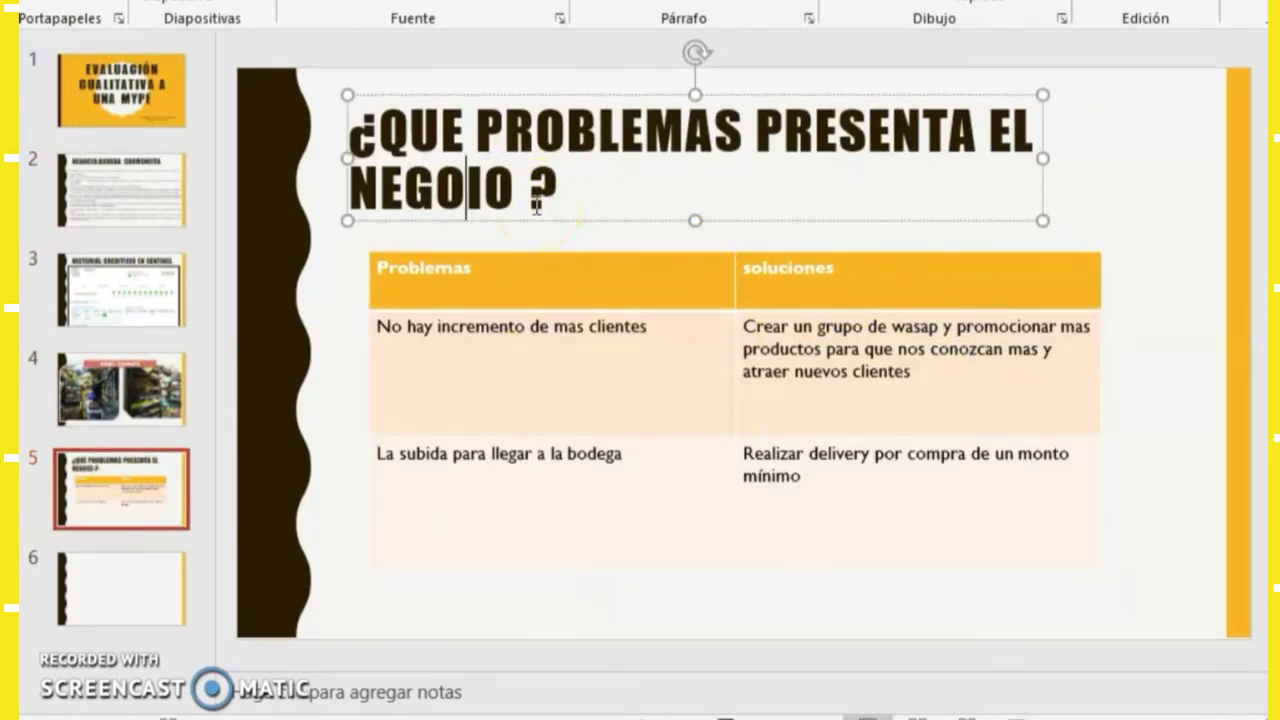
{"action": "key", "text": "Delete"}
{"action": "key", "text": "Delete"}
{"action": "key", "text": "BackSpace"}
{"action": "key", "text": "BackSpace"}
{"action": "key", "text": "BackSpace"}
{"action": "key", "text": "BackSpace"}
{"action": "type", "text": "NEGOIO "}
{"action": "type", "text": "C"}
Step: Inspect the Sentinel credit report image on slide 3, then return to slide 2
{"action": "left_click", "coordinate": [160, 268]}
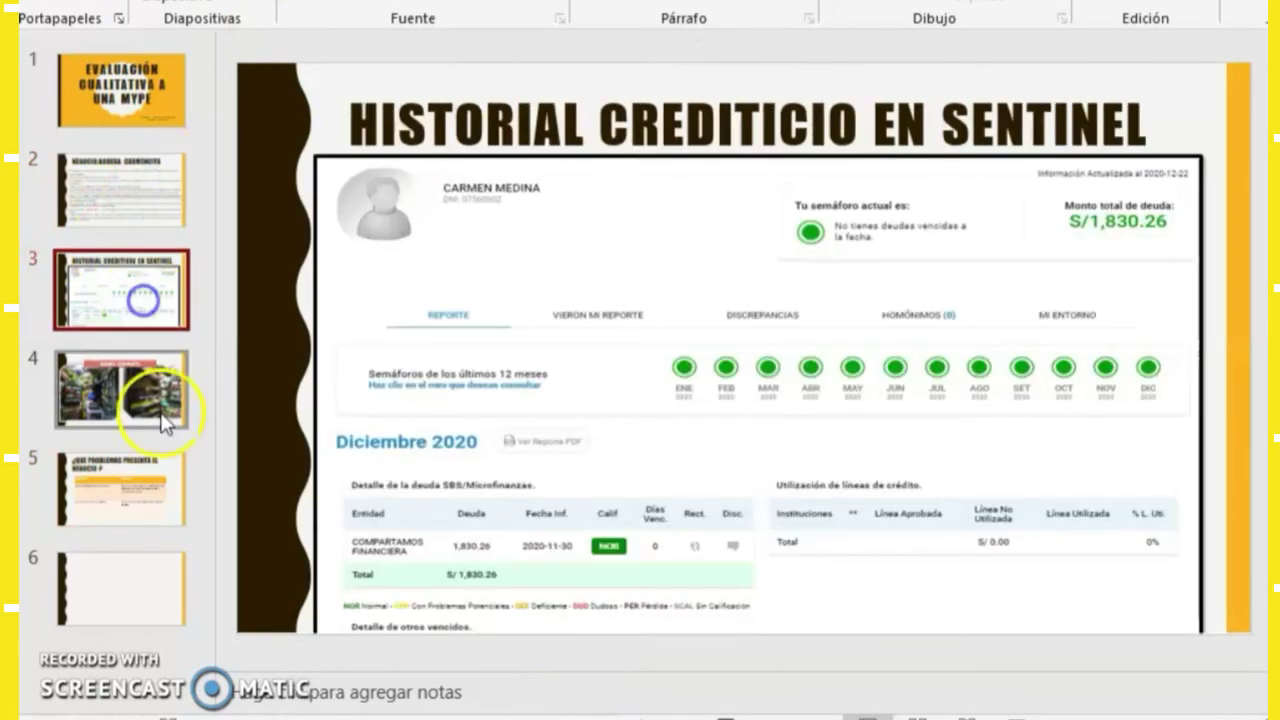
{"action": "left_click", "coordinate": [735, 297]}
{"action": "right_click", "coordinate": [735, 297]}
{"action": "key", "text": "Escape"}
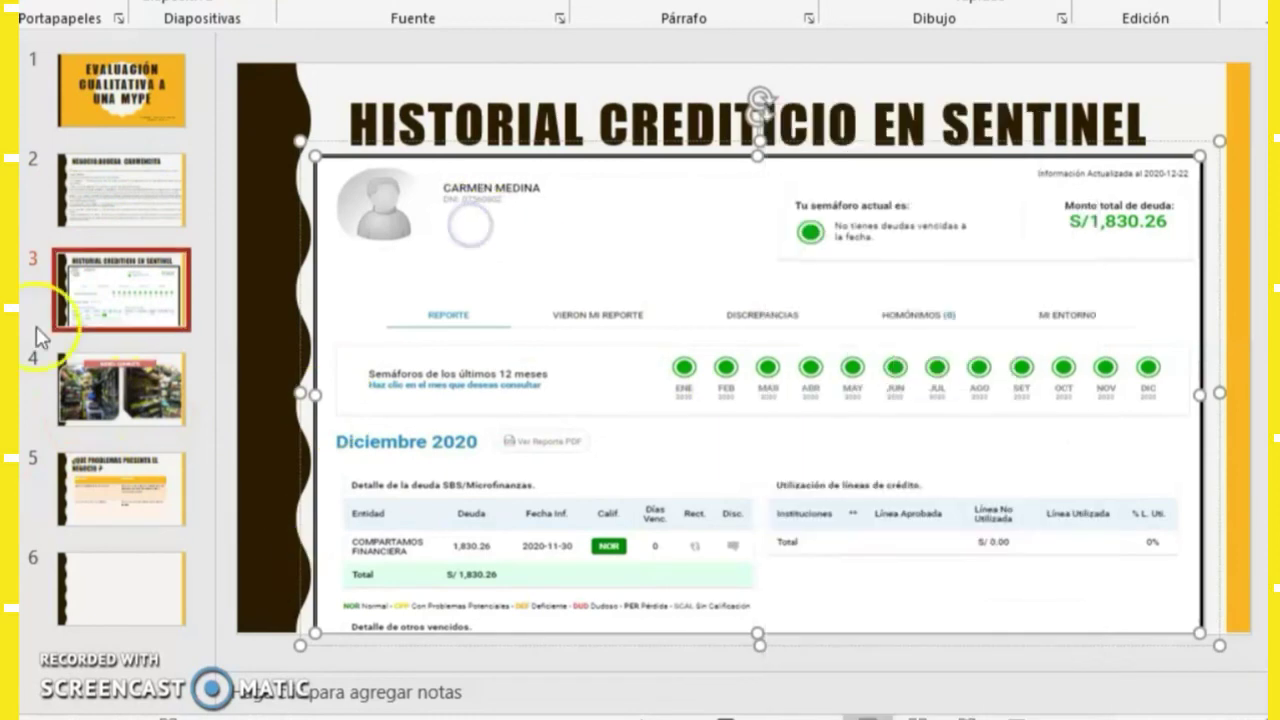
{"action": "left_click", "coordinate": [160, 192]}
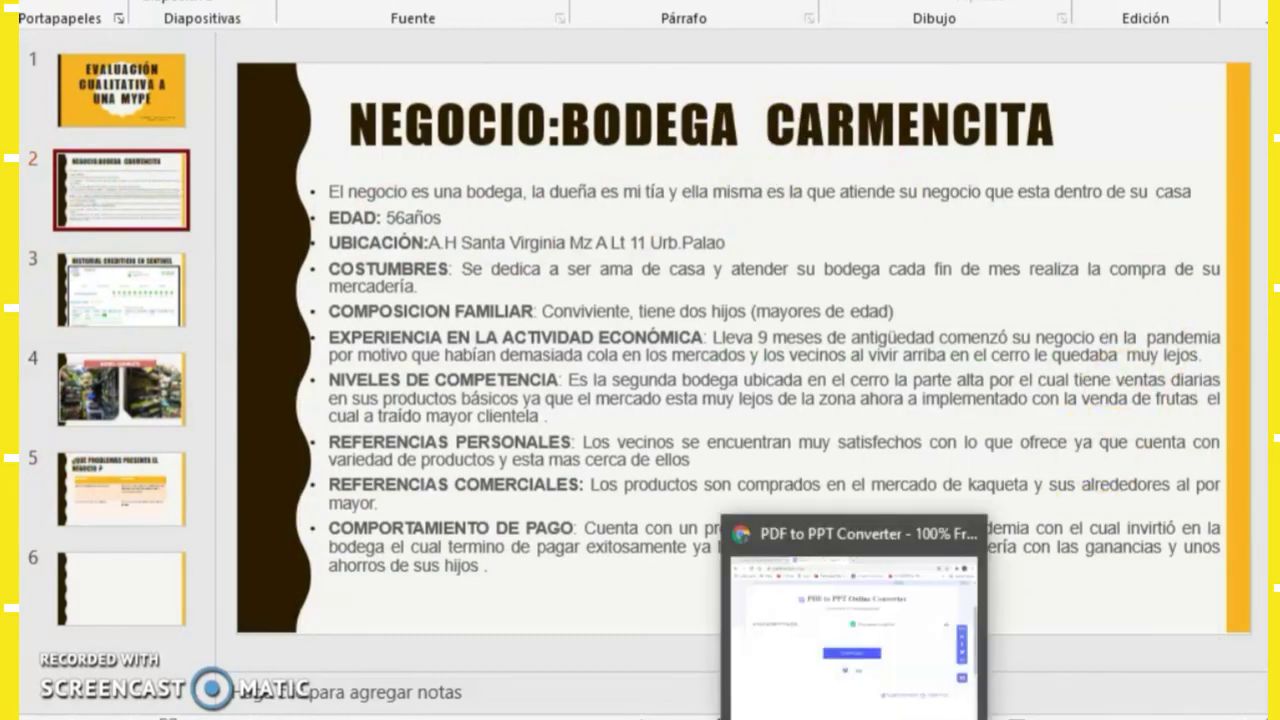
Step: Scroll to the top of the PDF to PPT page showing Conversion Completed
{"action": "scroll", "coordinate": [686, 130], "scroll_direction": "up", "scroll_amount": 3}
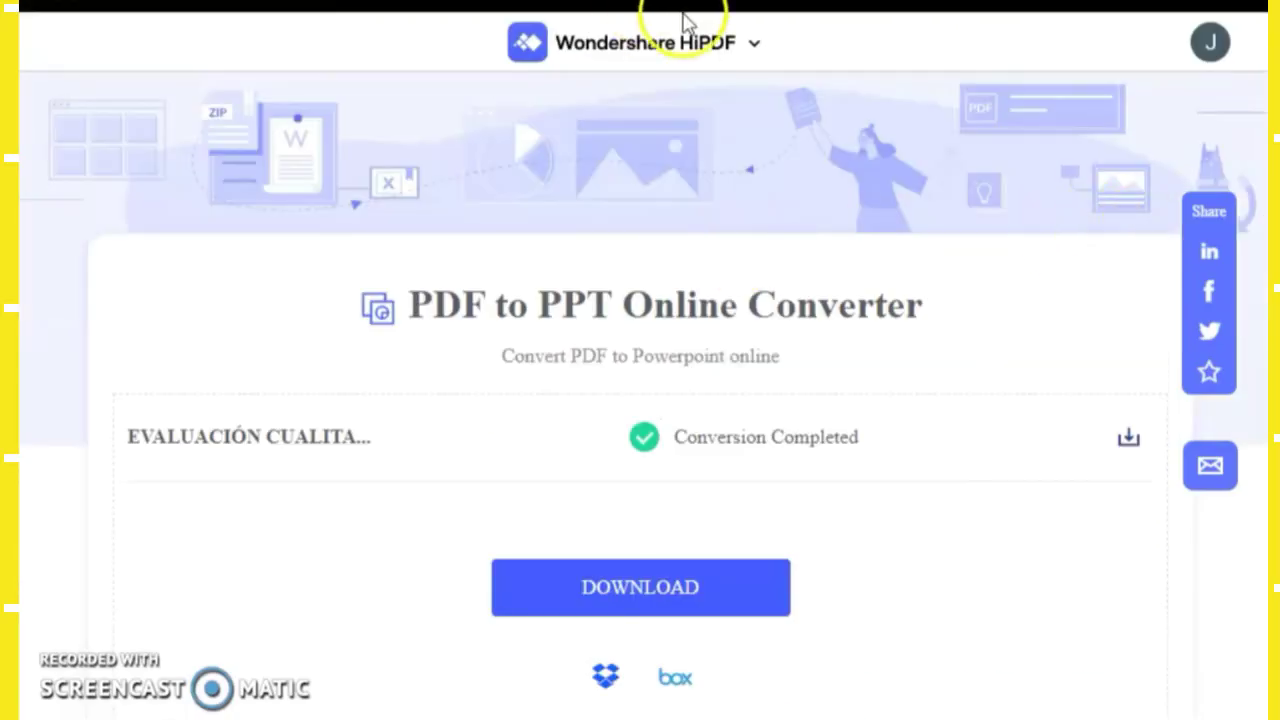